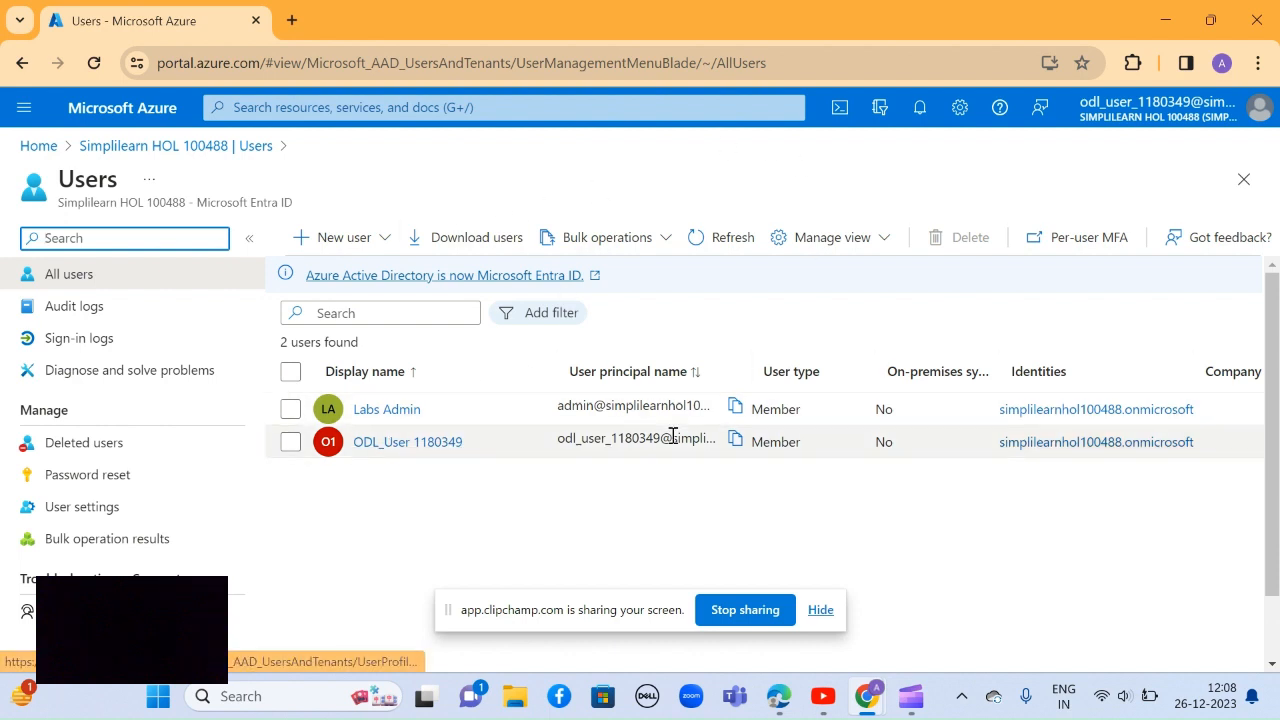
# Step: Scroll the All users list showing Labs Admin and ODL_User 1180349
pyautogui.moveTo(1277, 333)
pyautogui.mouseDown()
pyautogui.moveTo(1277, 417)
pyautogui.moveTo(1277, 322)
pyautogui.moveTo(1272, 451)
pyautogui.moveTo(1277, 314)
pyautogui.mouseUp()
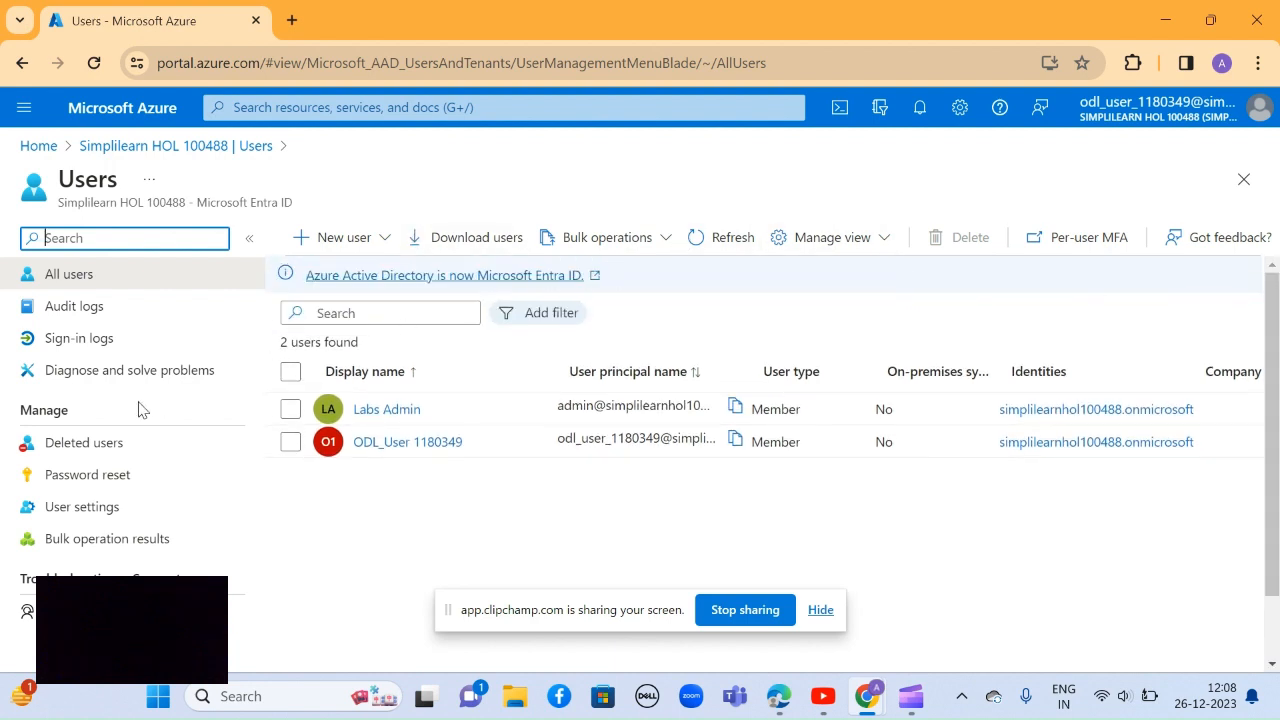
# Step: Start a new internal user with user principal name cloudwithankita
pyautogui.click(349, 250)
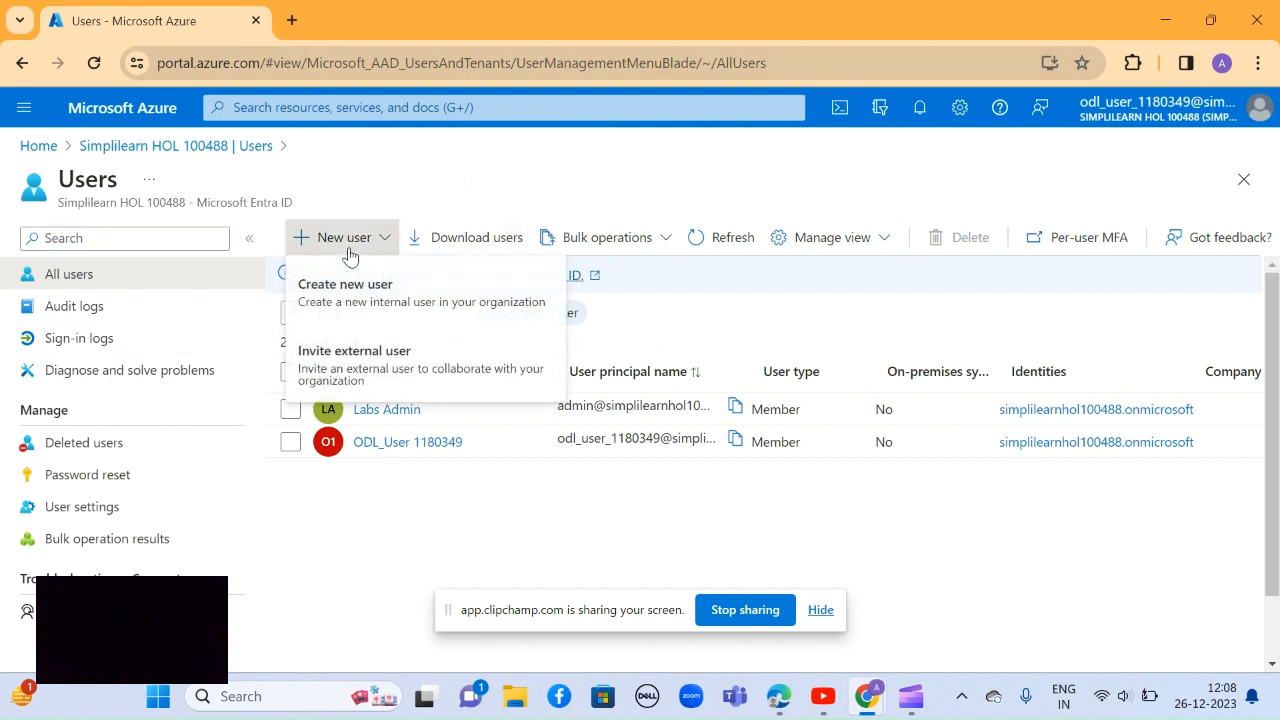
pyautogui.click(383, 320)
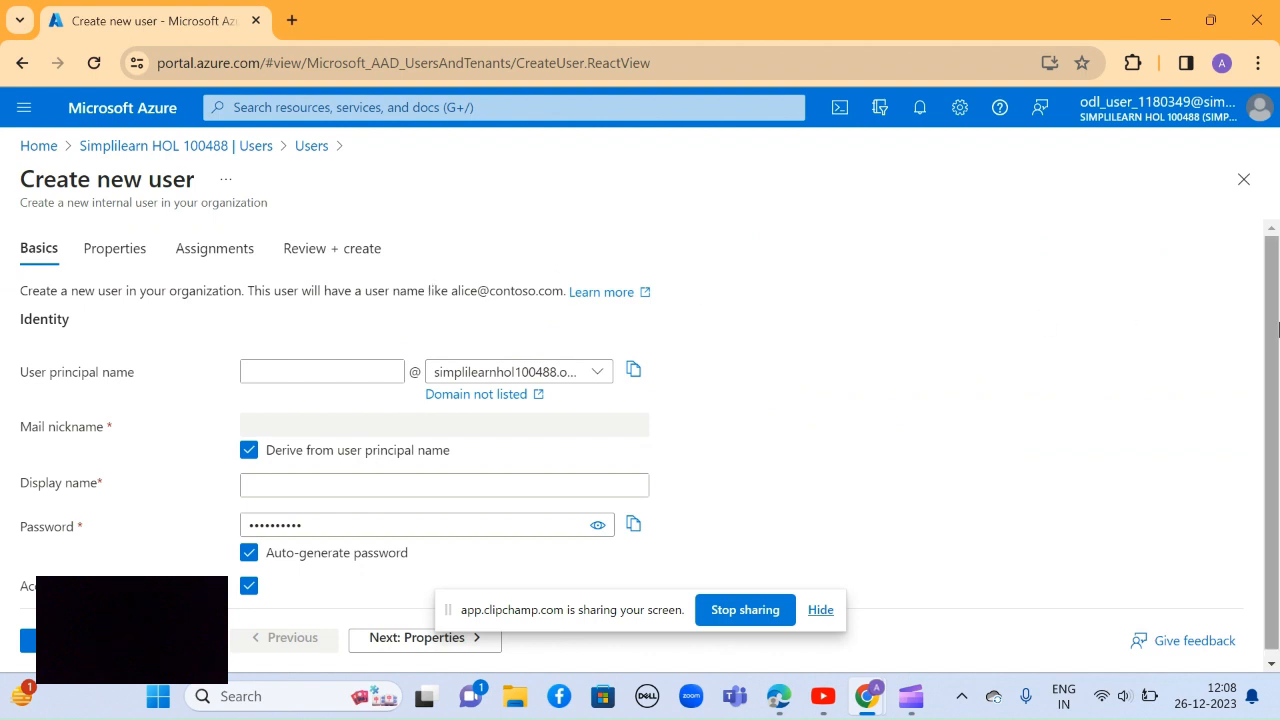
pyautogui.scroll(-1, 1270, 390)
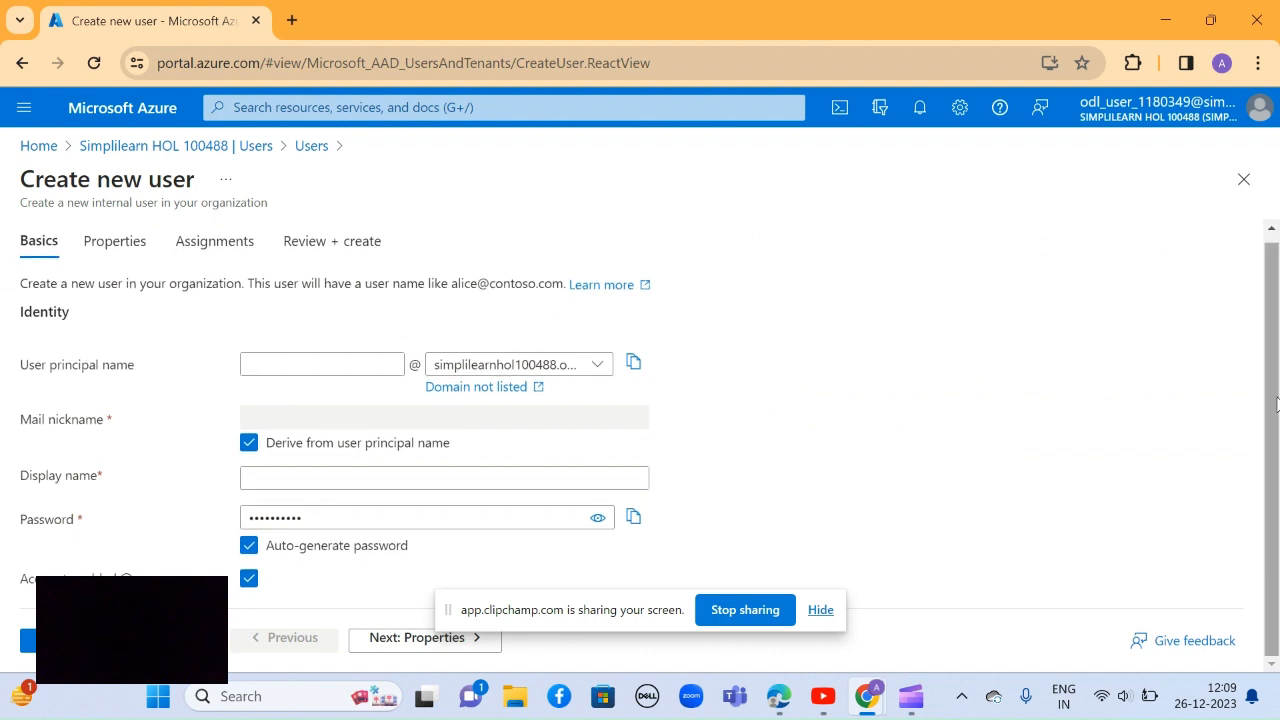
pyautogui.click(313, 364)
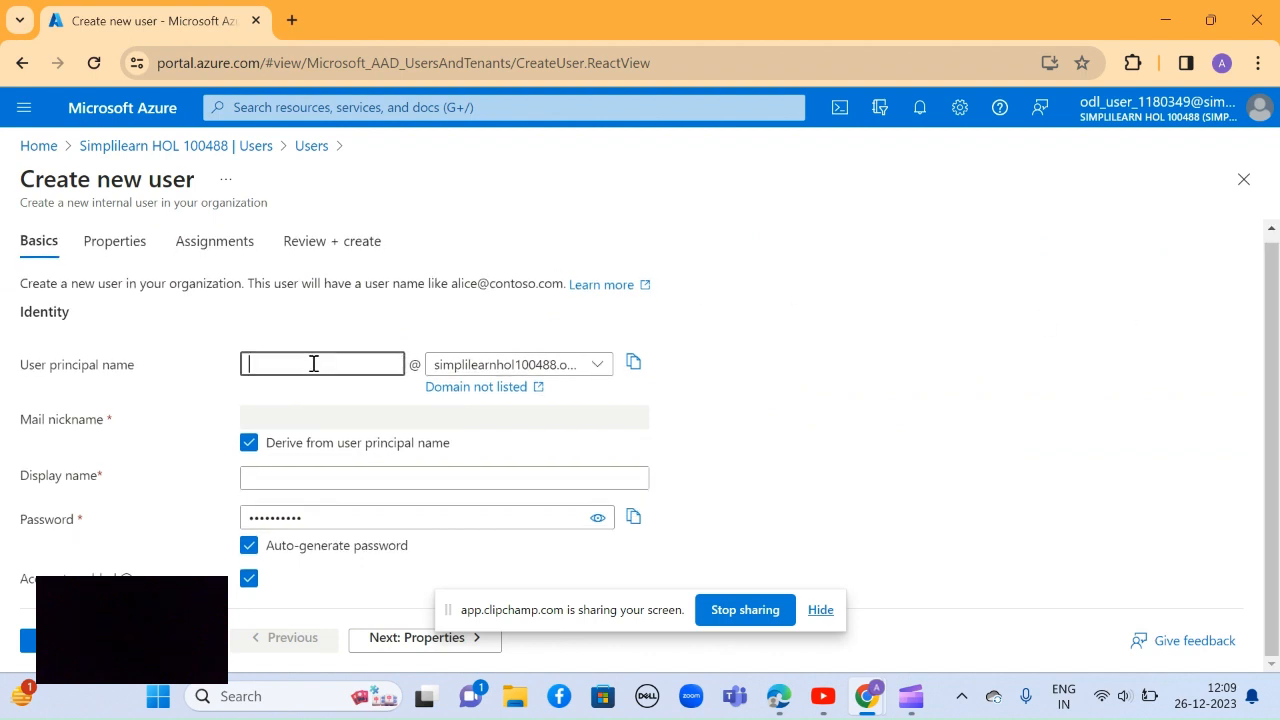
pyautogui.write('cloudwith')
pyautogui.click(341, 489)
pyautogui.click(394, 365)
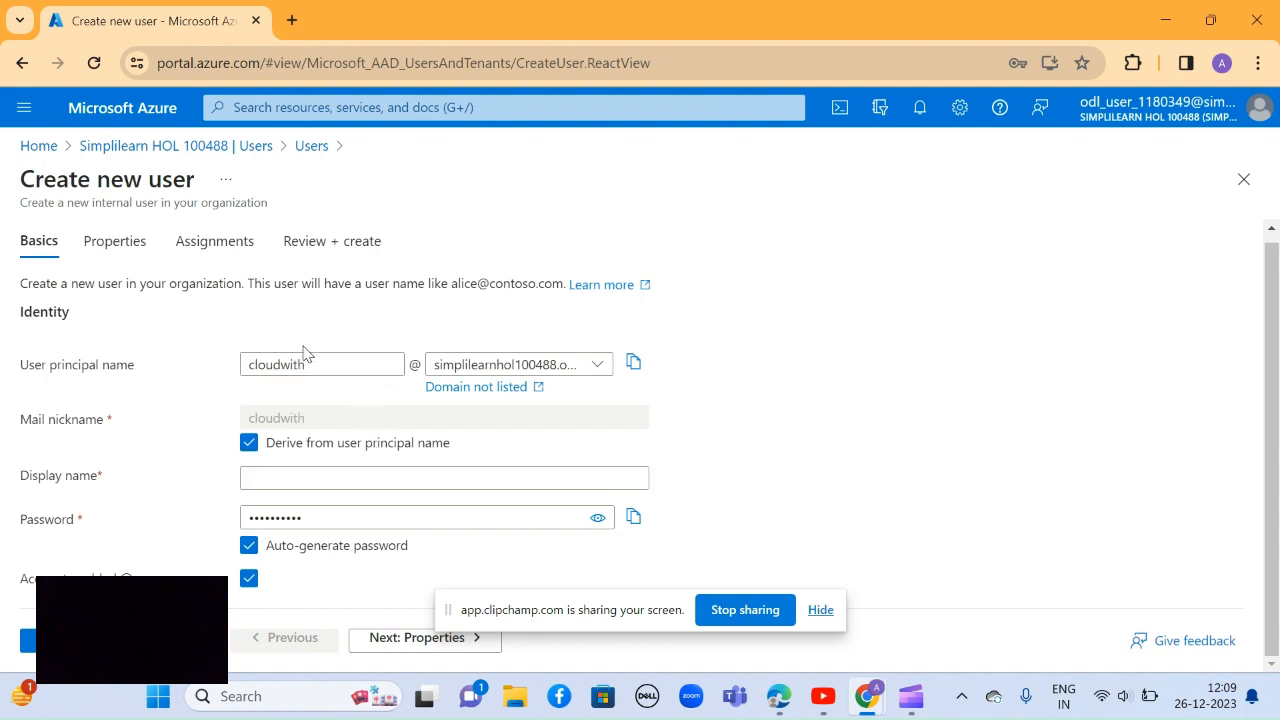
pyautogui.write('ankita')
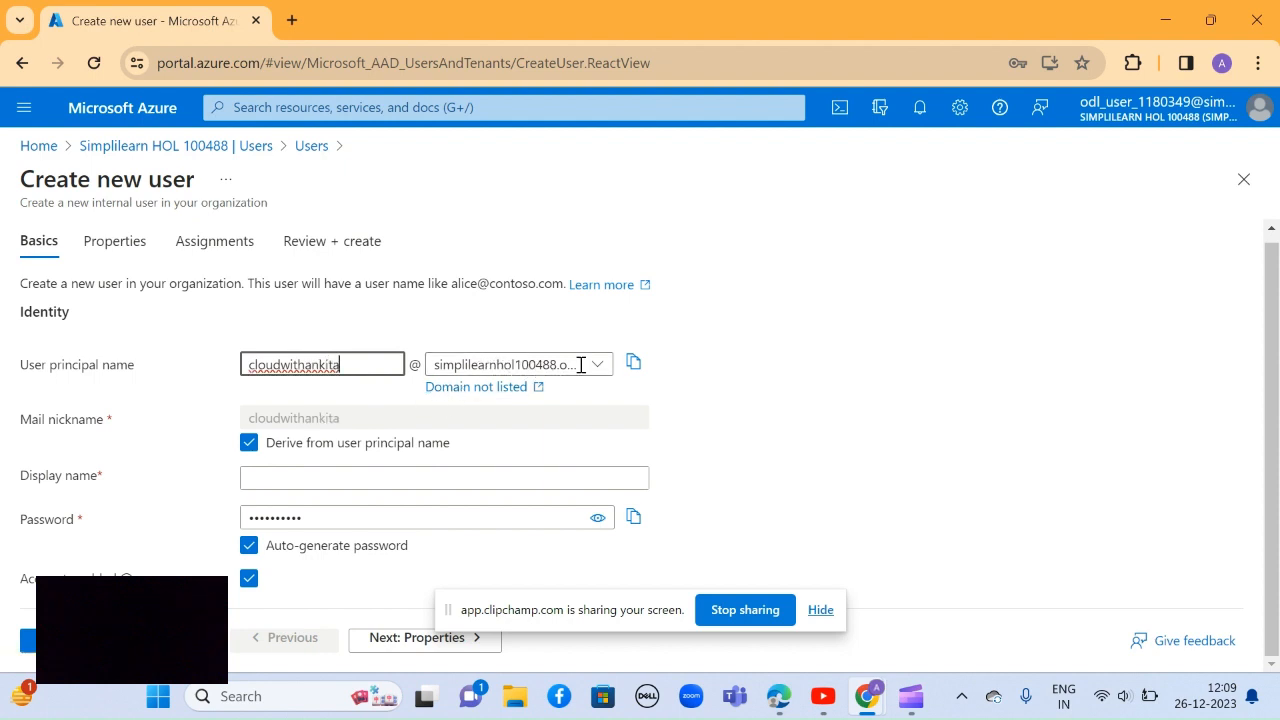
# Step: Keep the simplilearnhol100488.onmicrosoft.com domain and fill in display name cloudwithankita
pyautogui.click(600, 365)
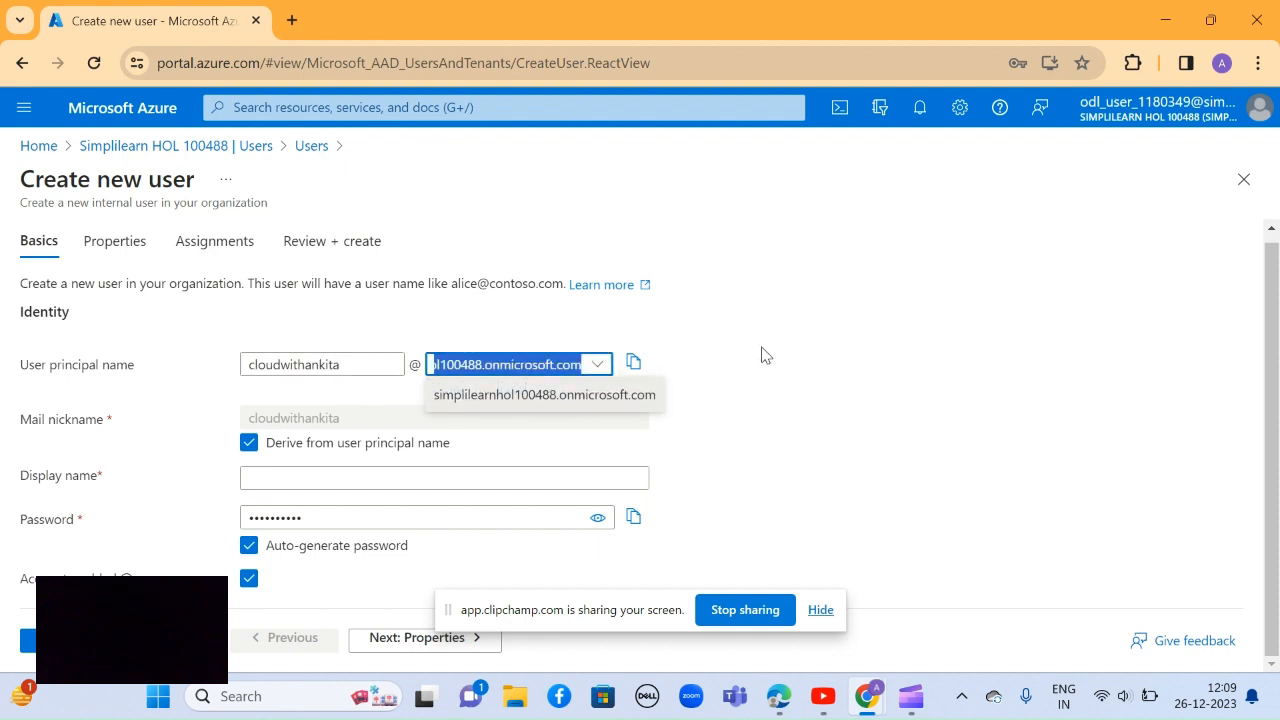
pyautogui.click(765, 355)
pyautogui.click(606, 368)
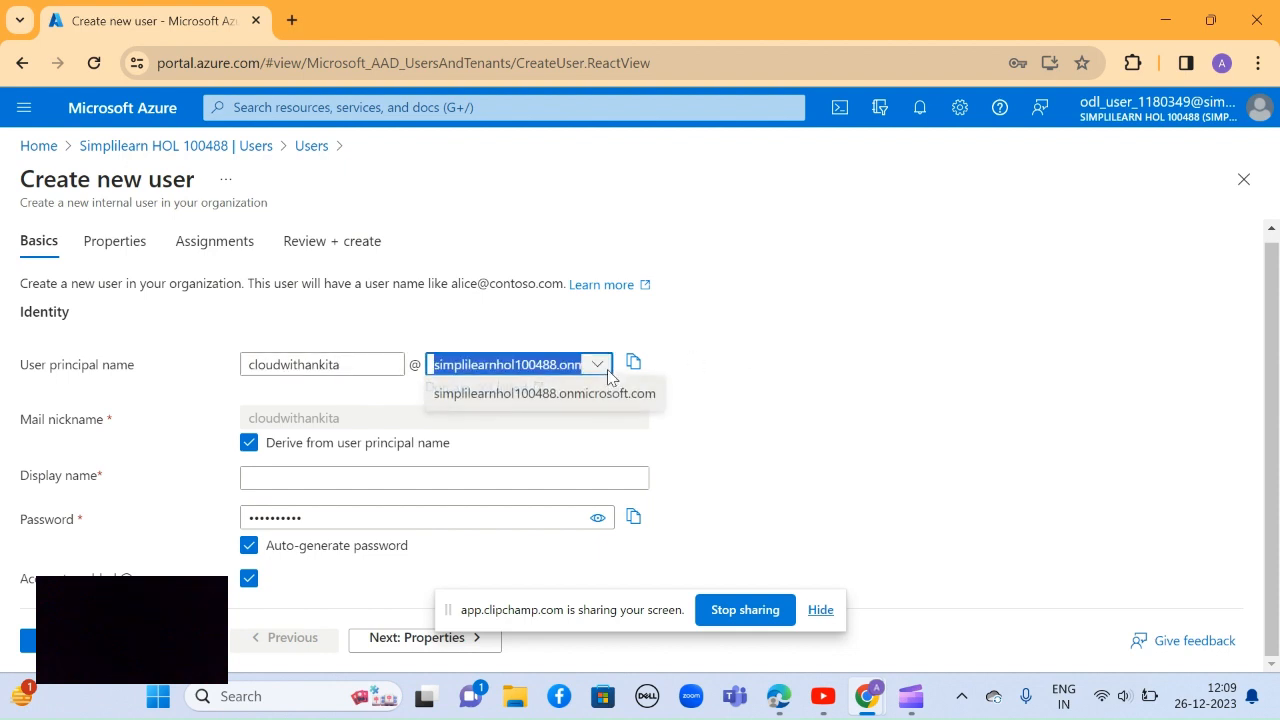
pyautogui.click(397, 486)
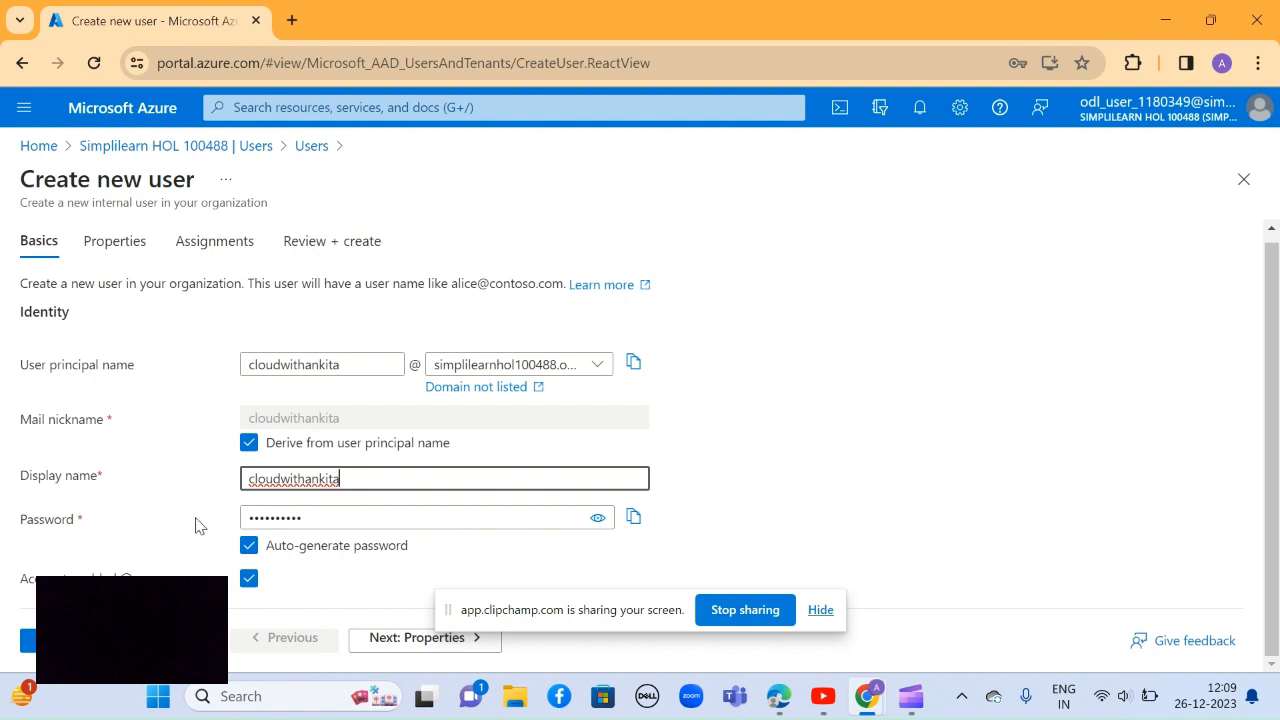
# Step: Select the auto-generated password and show it as plain text with the eye icon
pyautogui.click(332, 514)
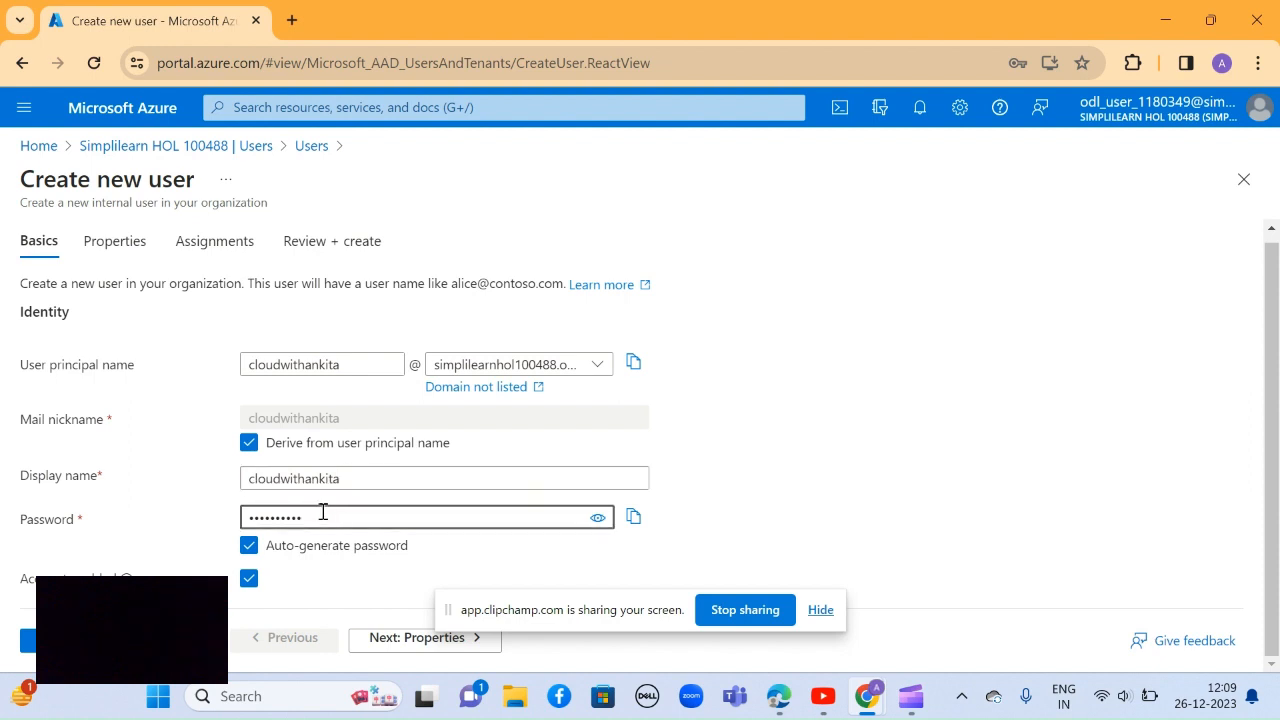
pyautogui.moveTo(323, 512); pyautogui.dragTo(271, 530)
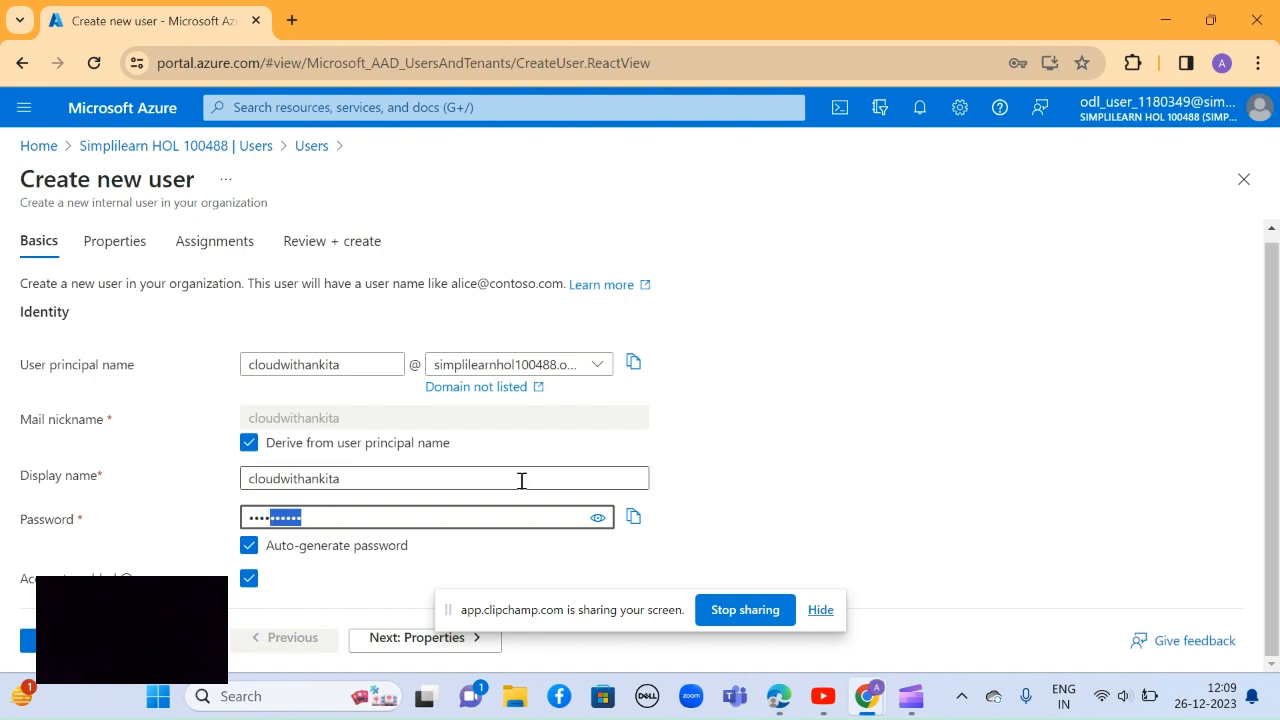
pyautogui.click(597, 517)
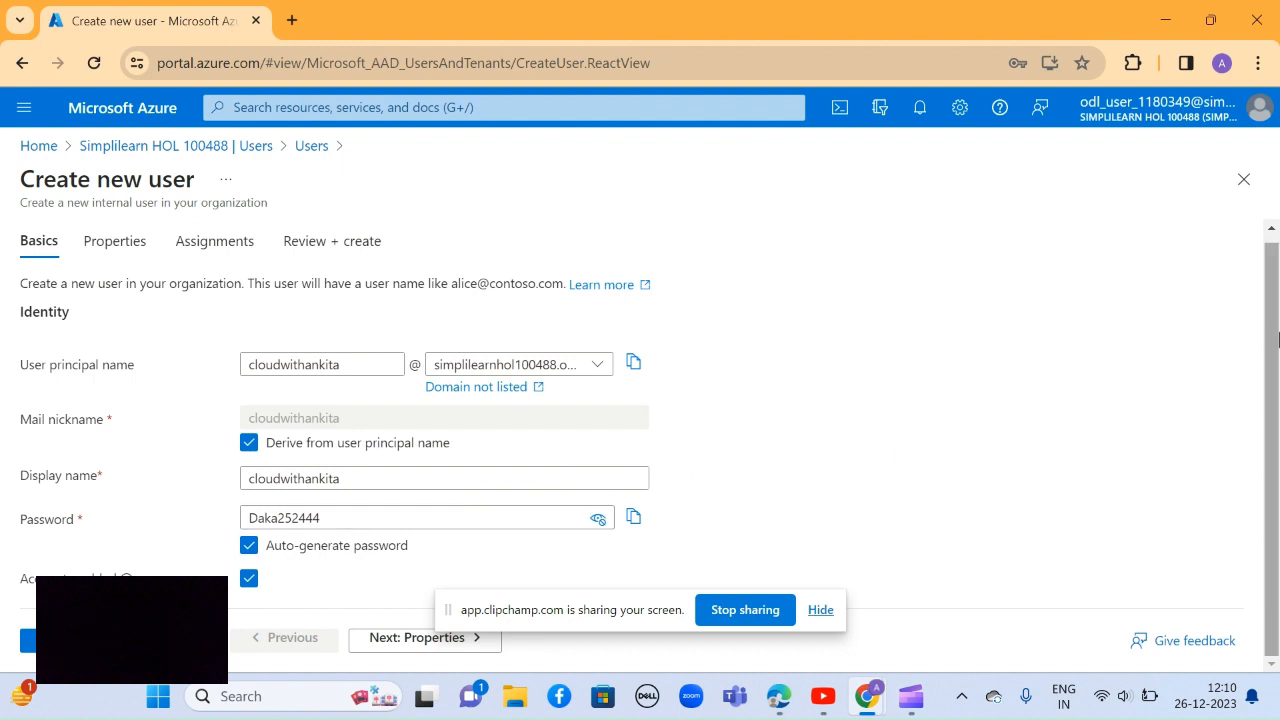
pyautogui.scroll(1, 1275, 340)
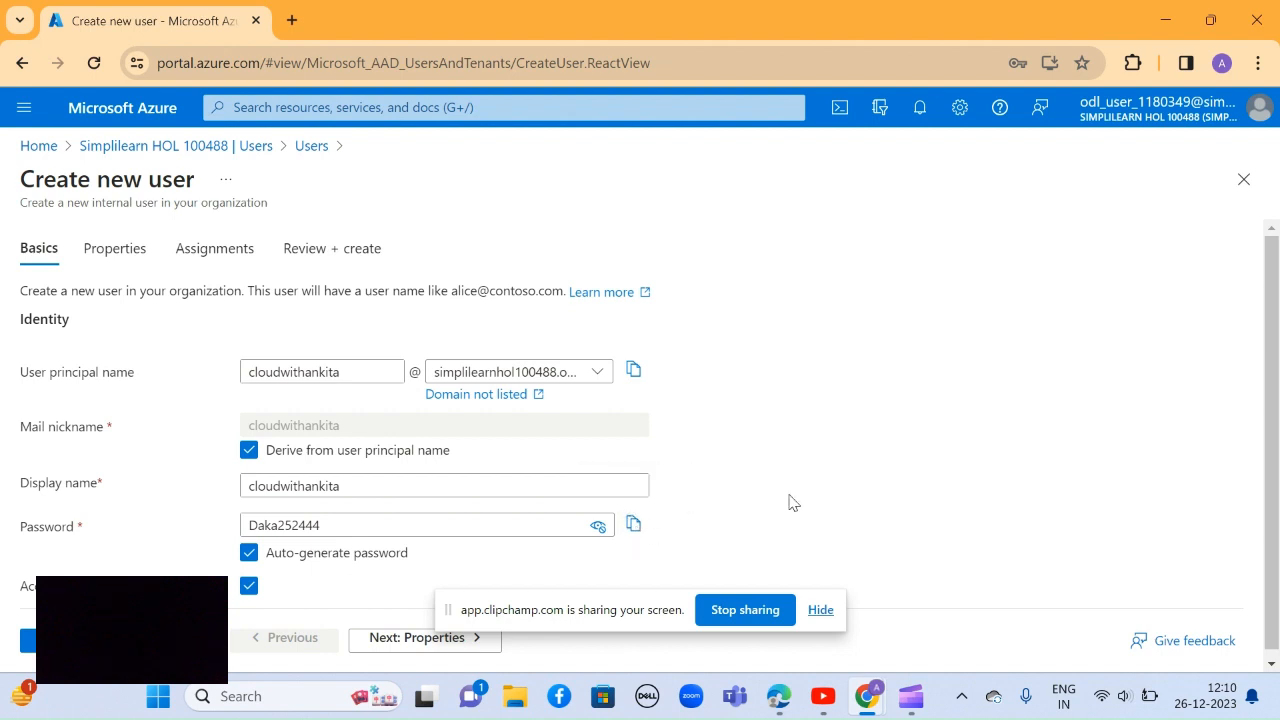
pyautogui.scroll(-1, 1275, 500)
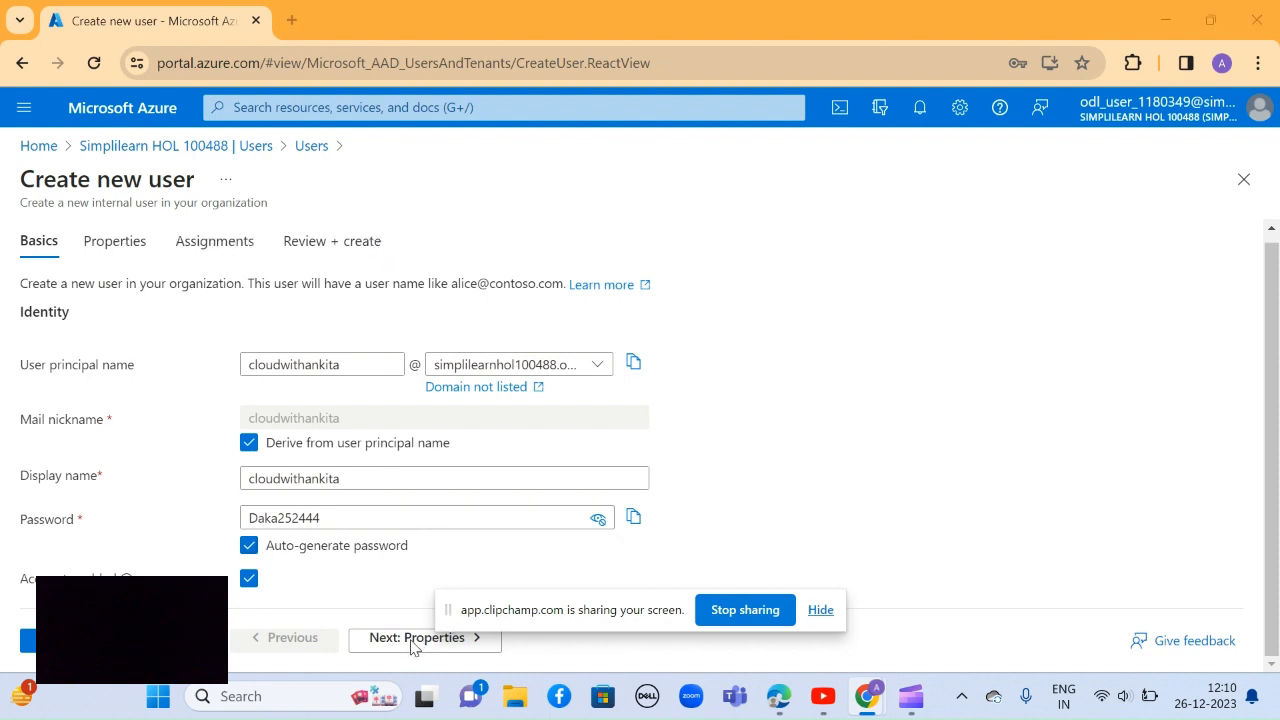
# Step: On Properties, enter first name cloudwith and last name ankita, keeping user type Member
pyautogui.click(117, 246)
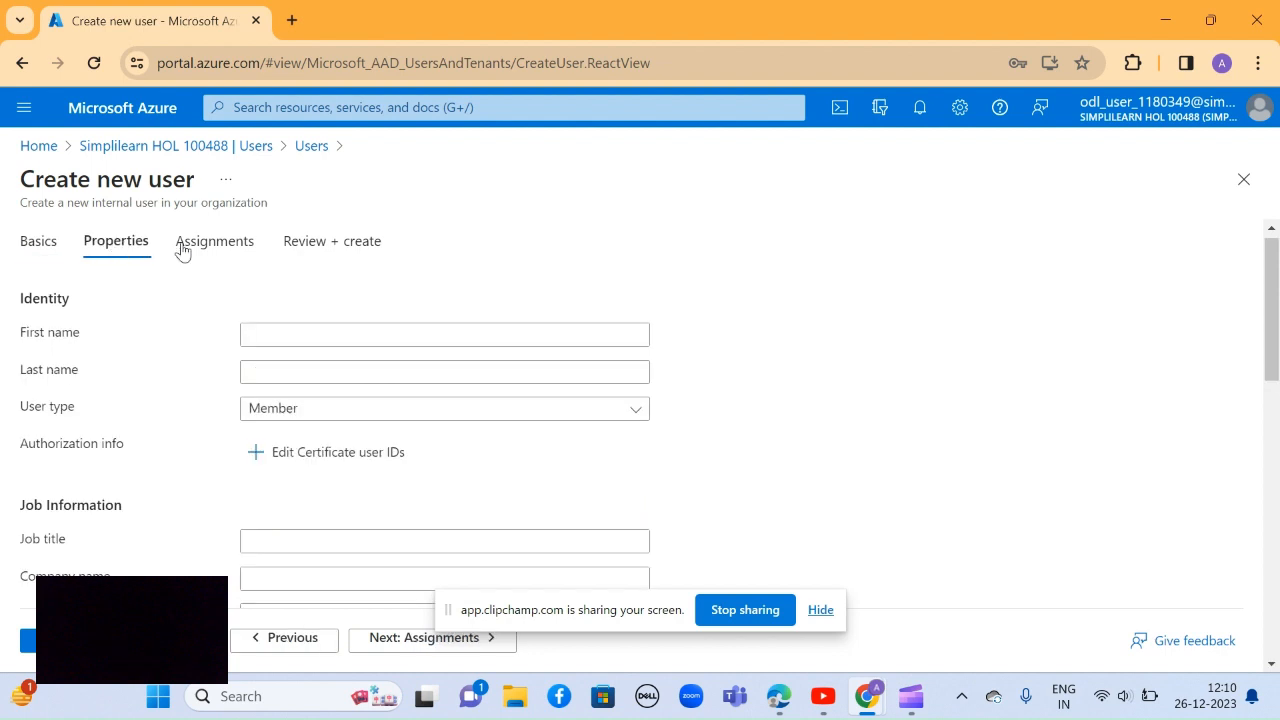
pyautogui.click(307, 331)
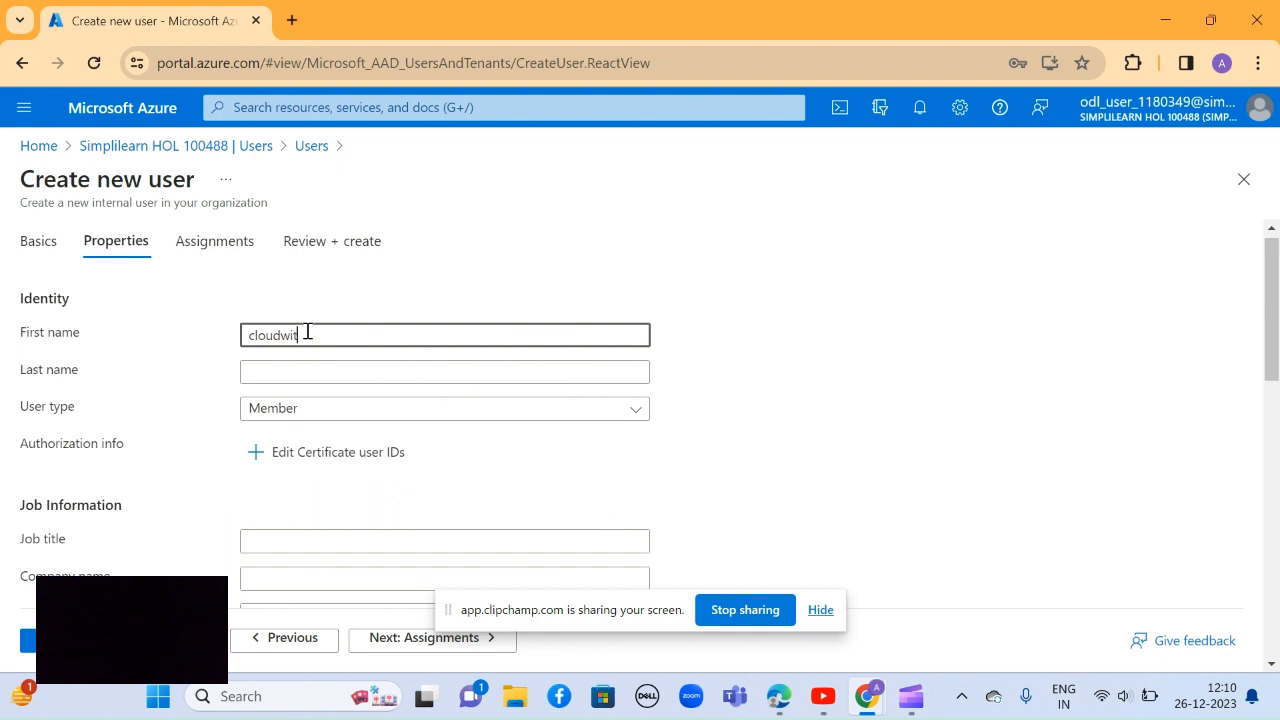
pyautogui.click(314, 372)
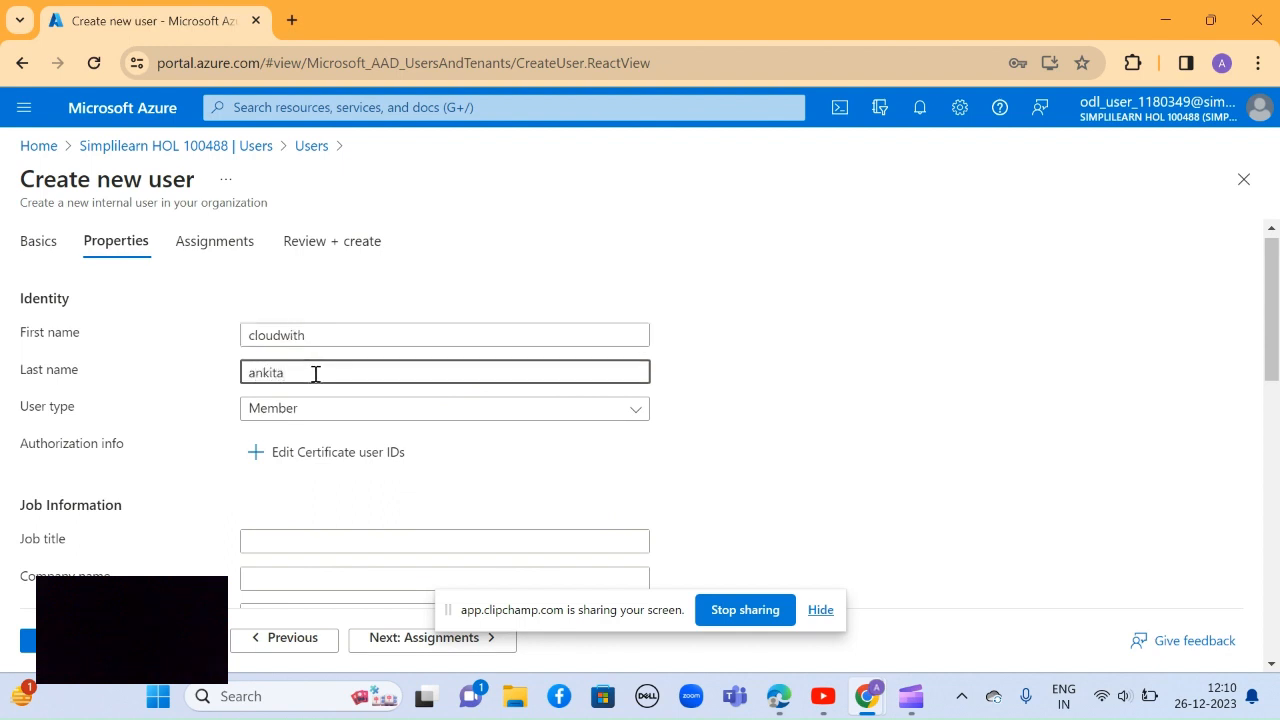
pyautogui.click(334, 413)
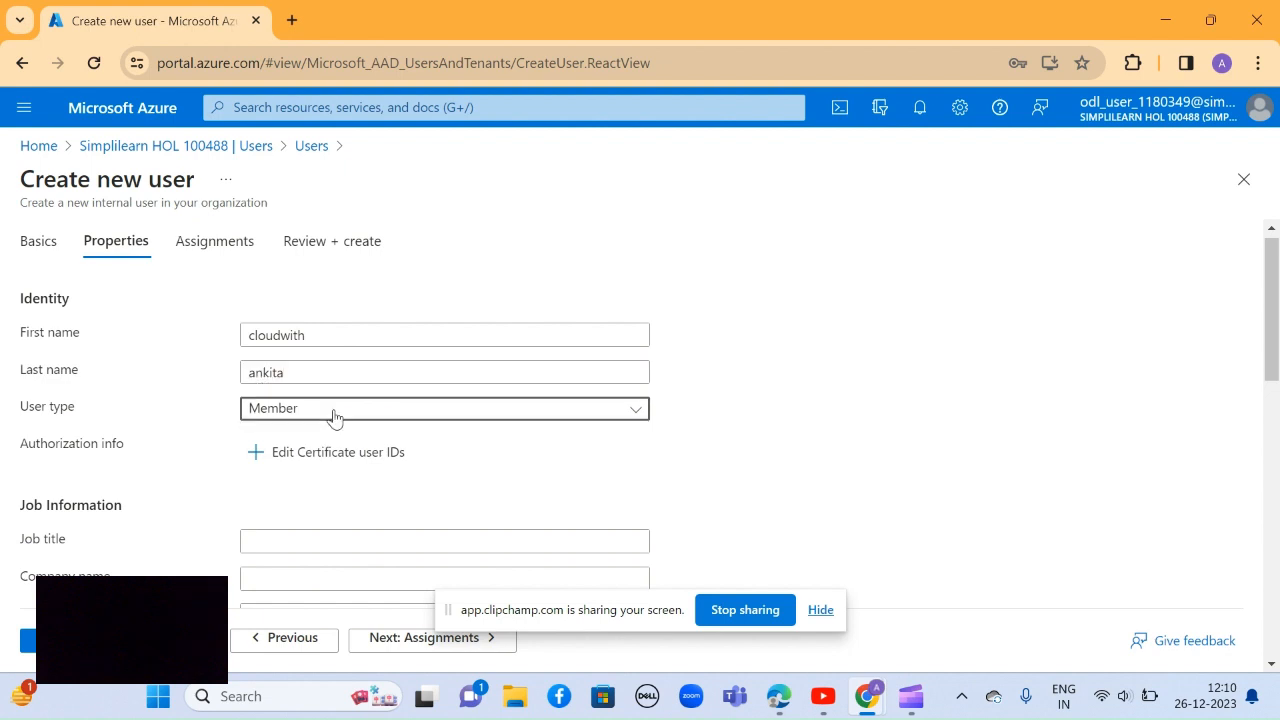
pyautogui.click(334, 413)
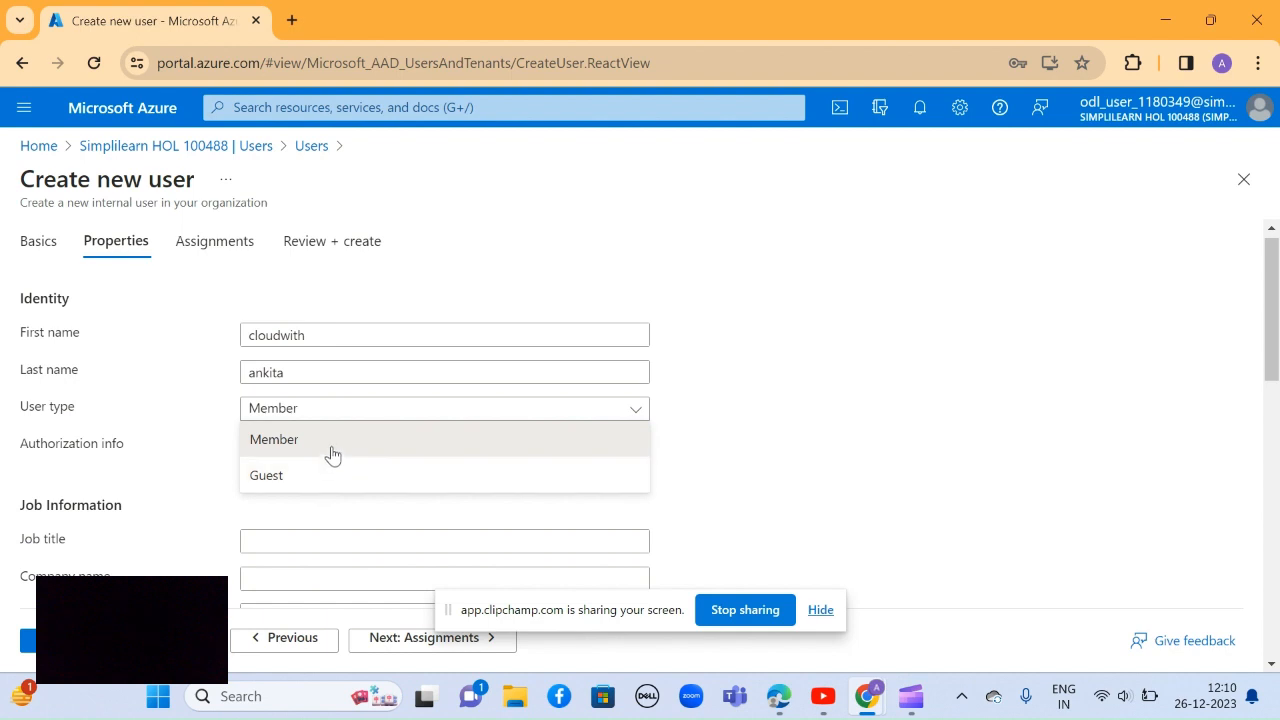
pyautogui.click(333, 449)
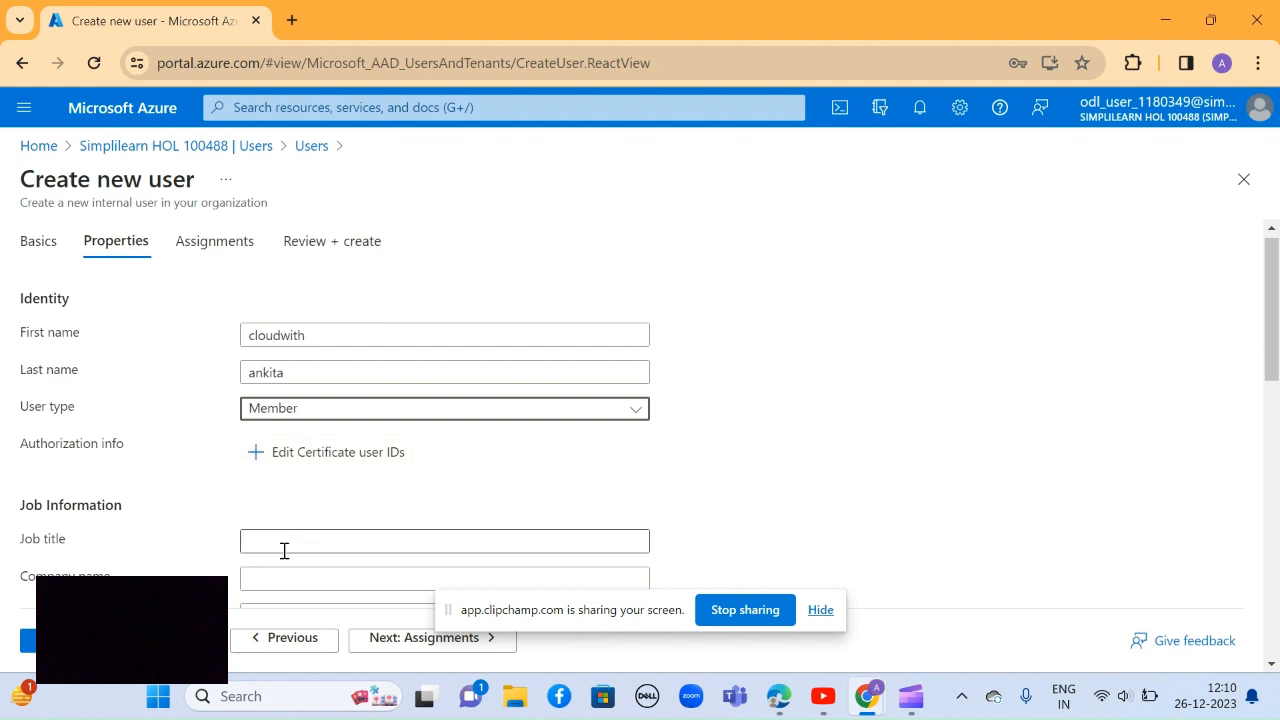
pyautogui.scroll(-2, 1277, 360)
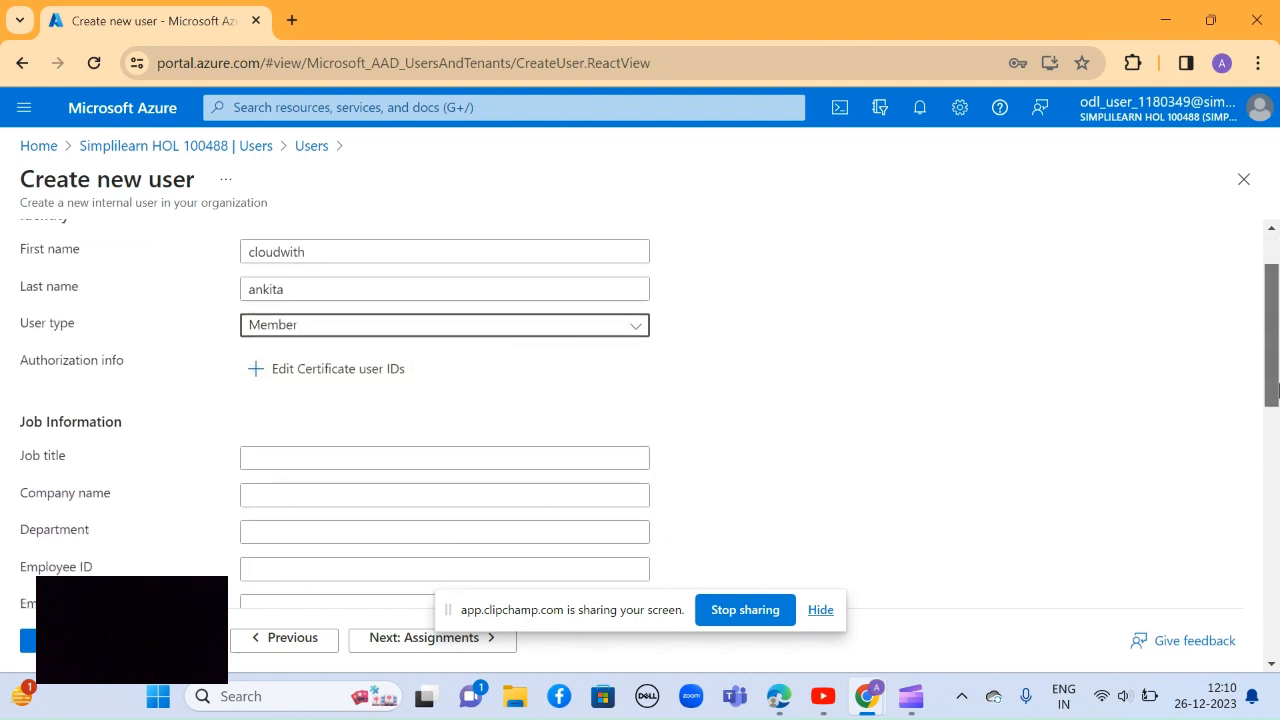
pyautogui.click(501, 405)
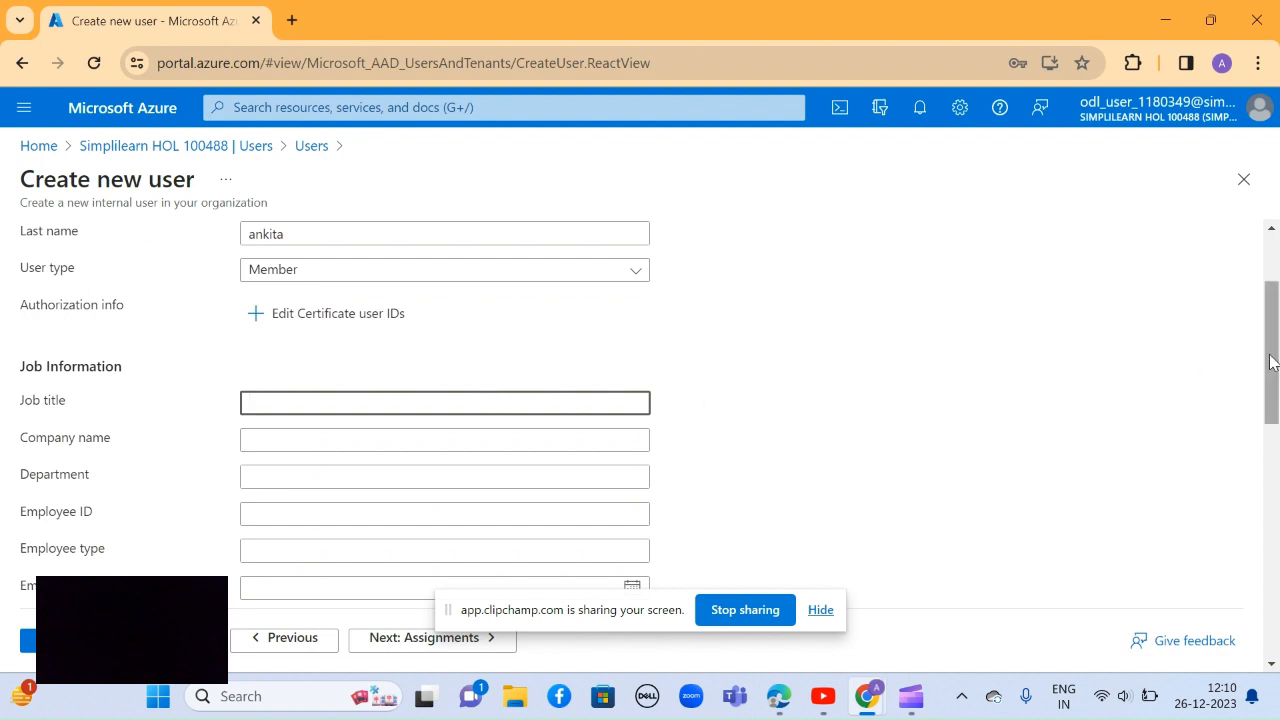
pyautogui.moveTo(1273, 364); pyautogui.dragTo(1277, 318)
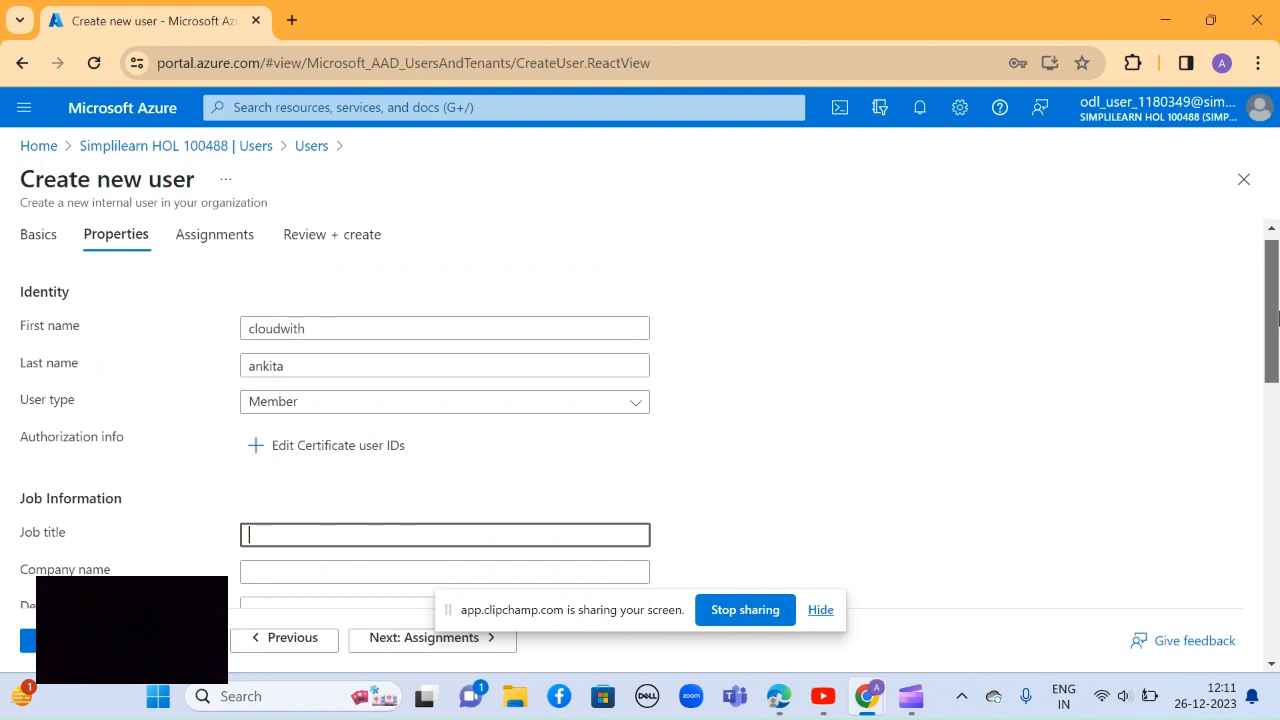
# Step: Enter india as country or region and continue to Assignments
pyautogui.moveTo(1277, 318); pyautogui.dragTo(1271, 495)
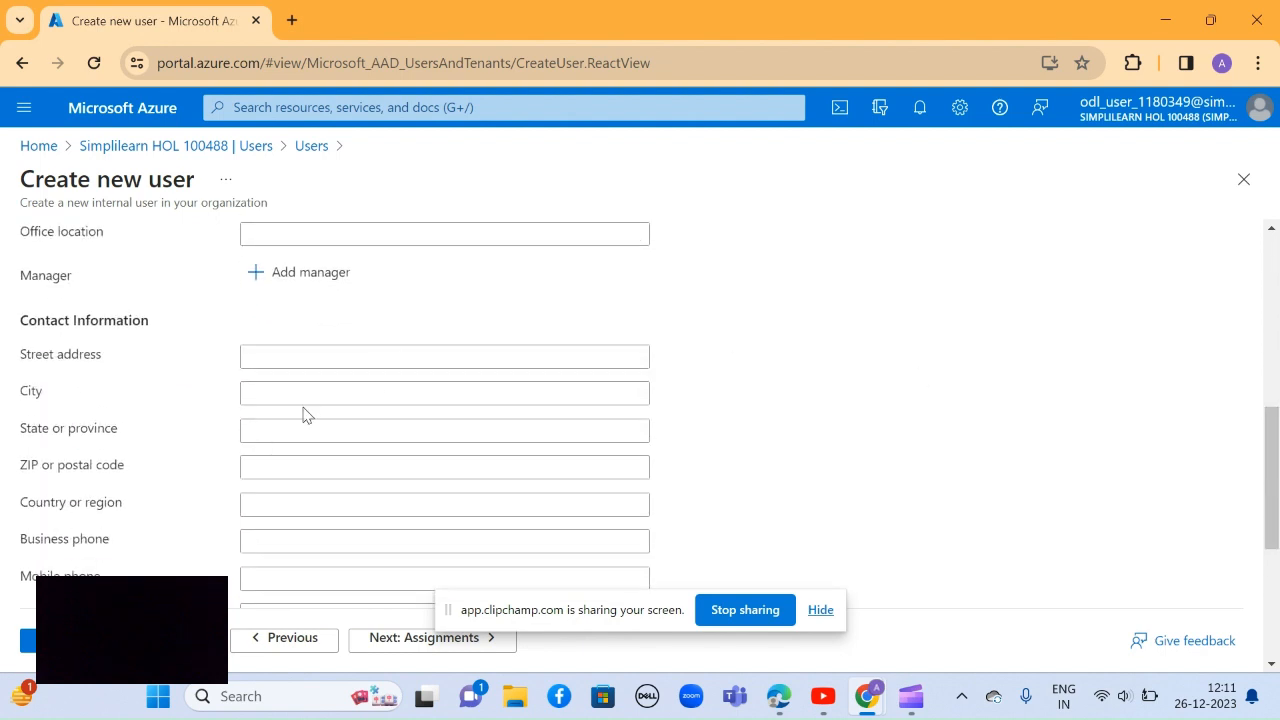
pyautogui.click(306, 504)
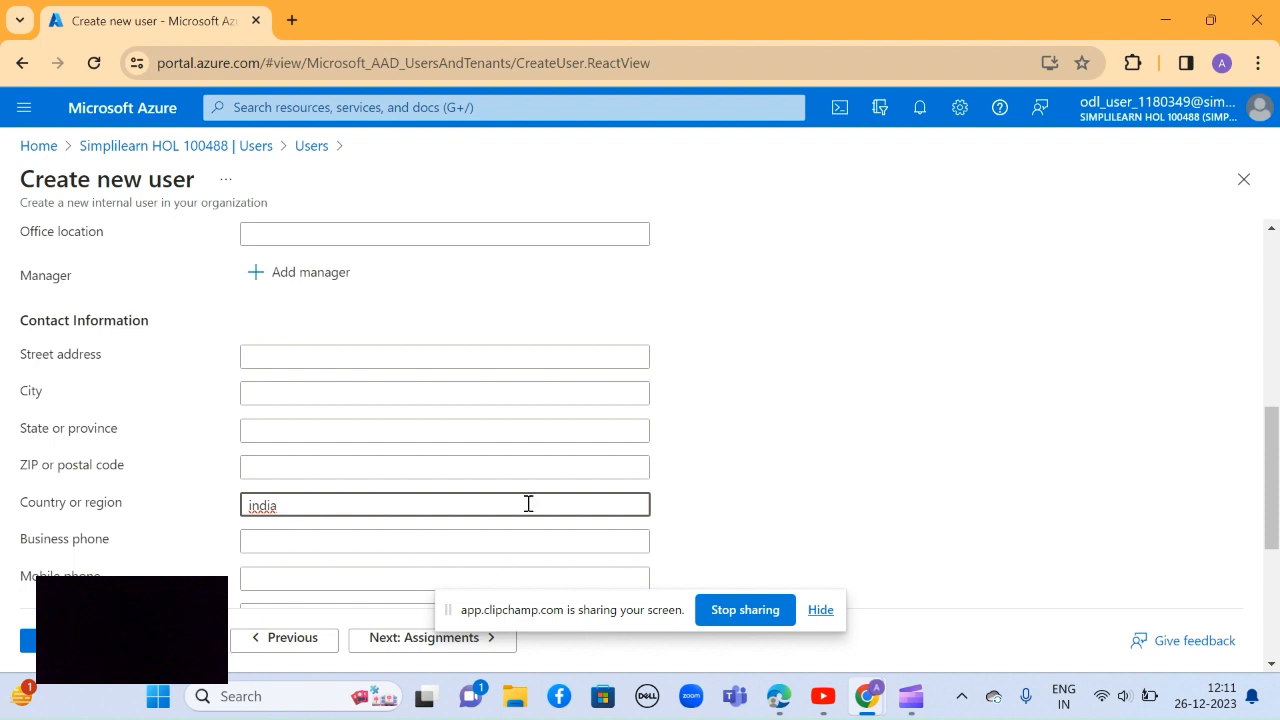
pyautogui.moveTo(1273, 480); pyautogui.dragTo(1276, 555)
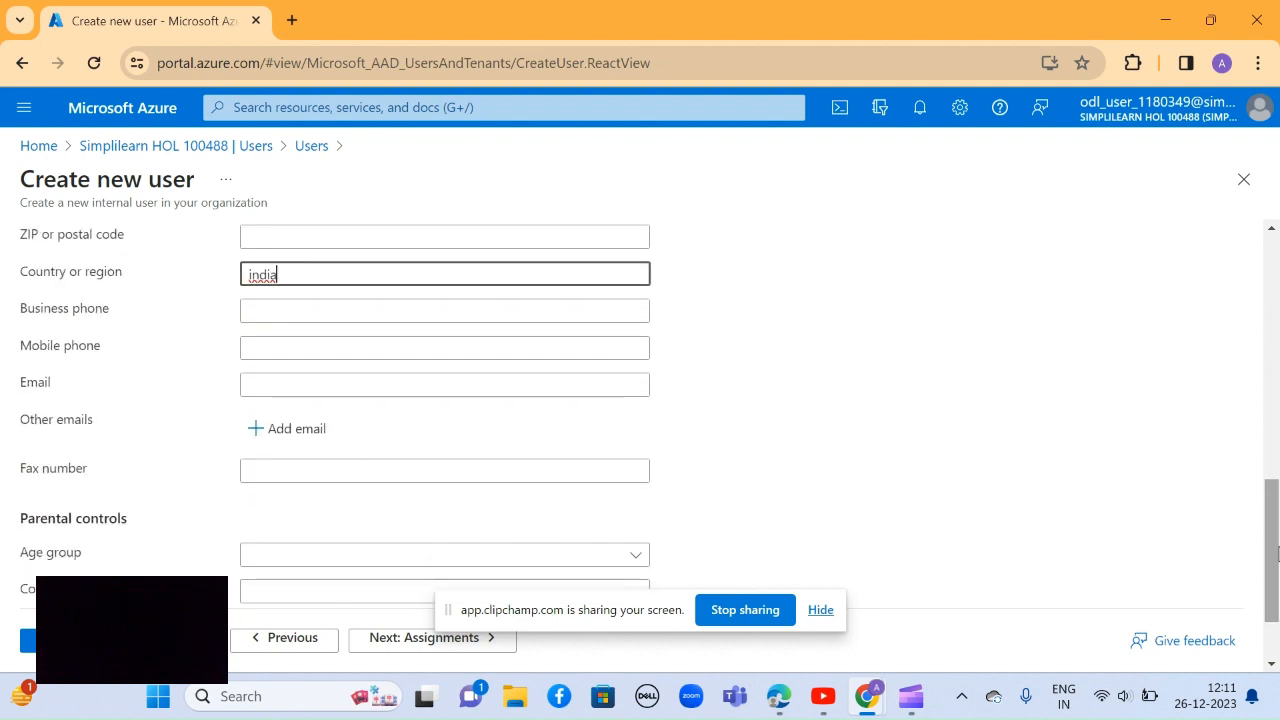
pyautogui.click(389, 642)
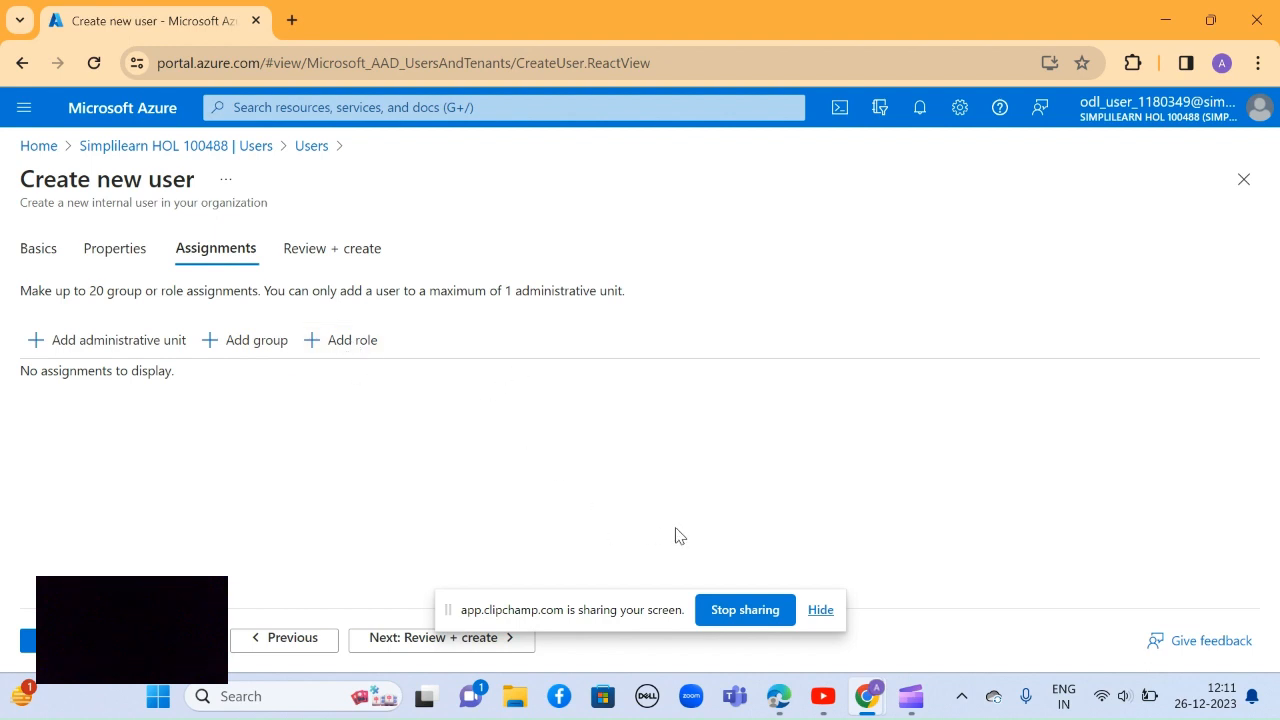
pyautogui.click(342, 352)
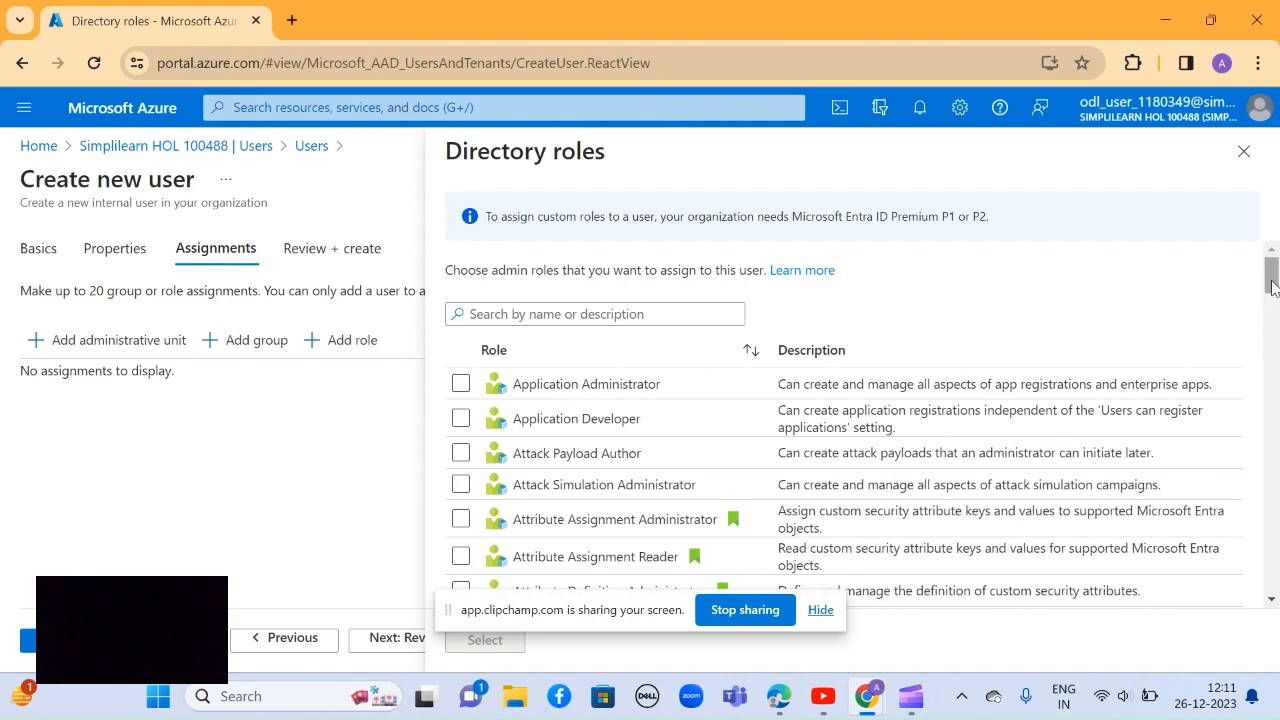
pyautogui.moveTo(1274, 289); pyautogui.dragTo(1274, 420)
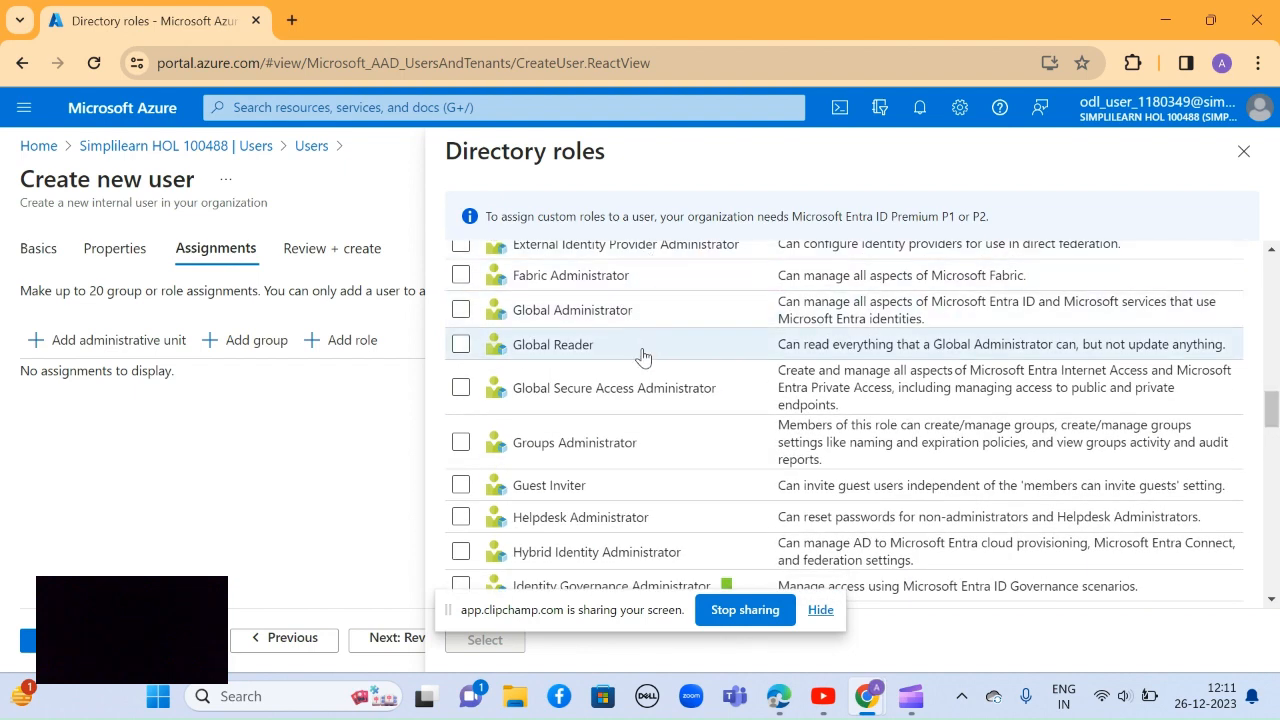
pyautogui.moveTo(1273, 420); pyautogui.dragTo(1273, 270)
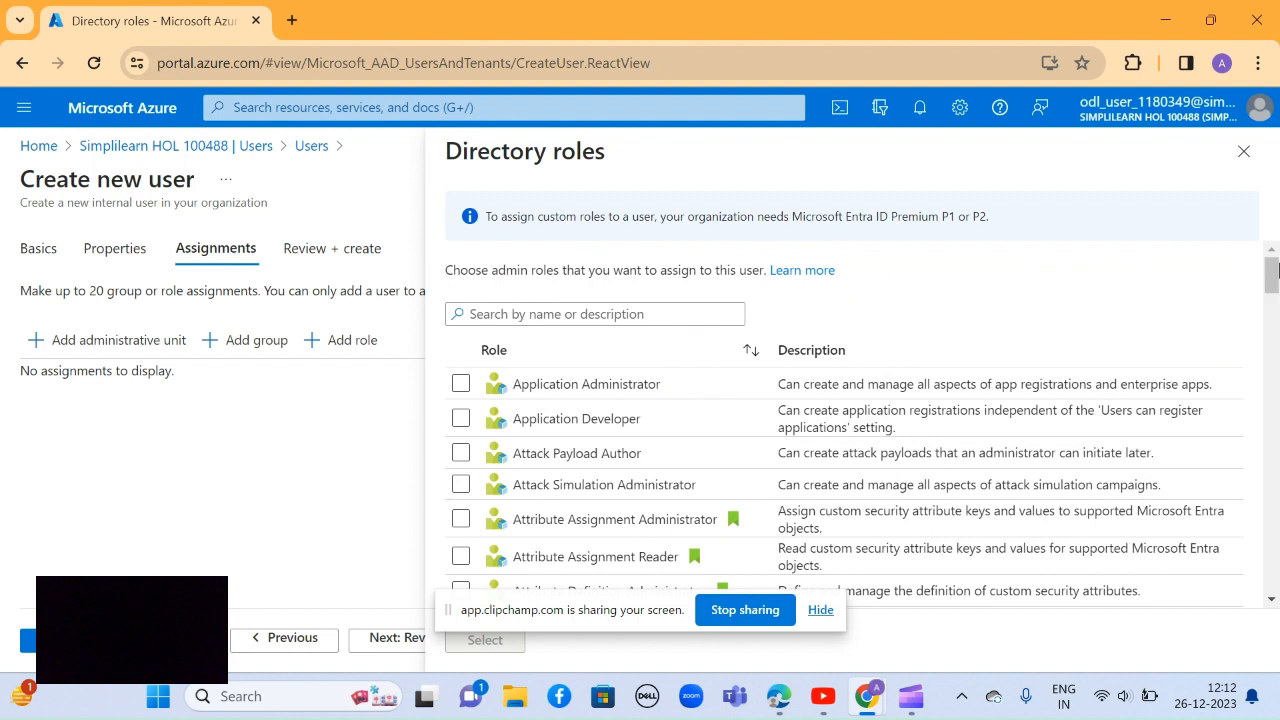
pyautogui.click(455, 383)
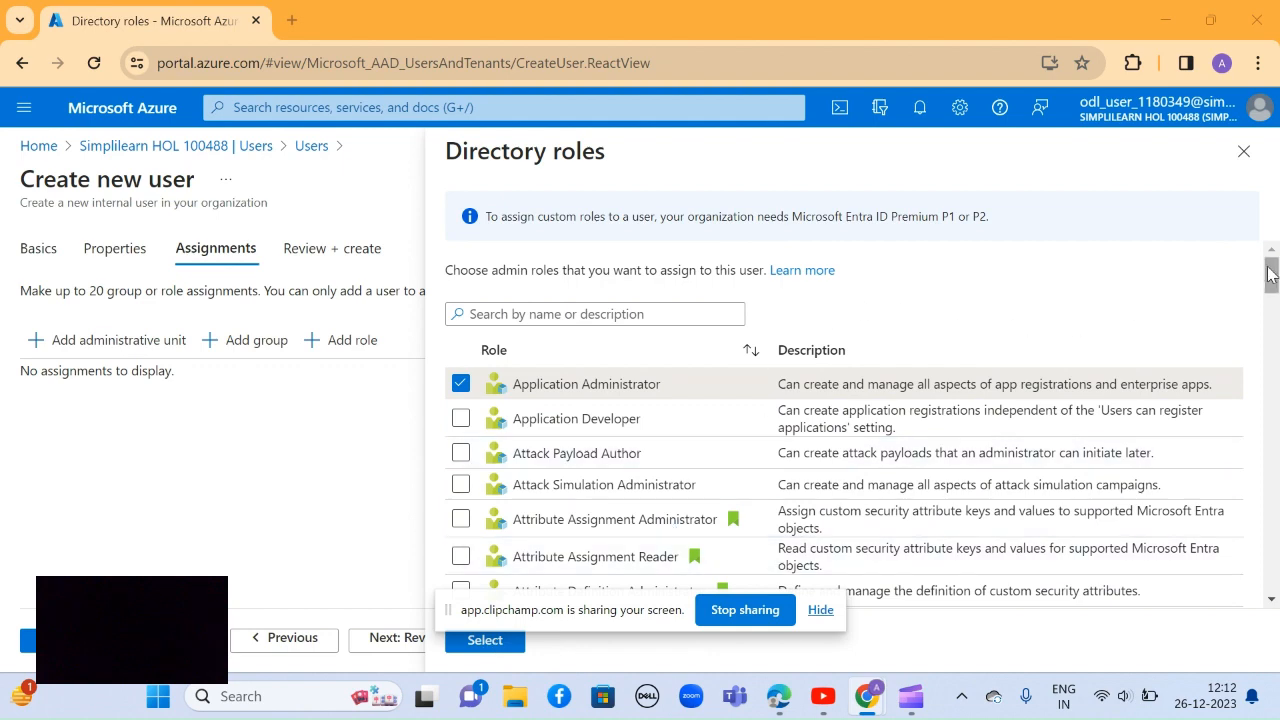
pyautogui.moveTo(1273, 272); pyautogui.dragTo(1273, 345)
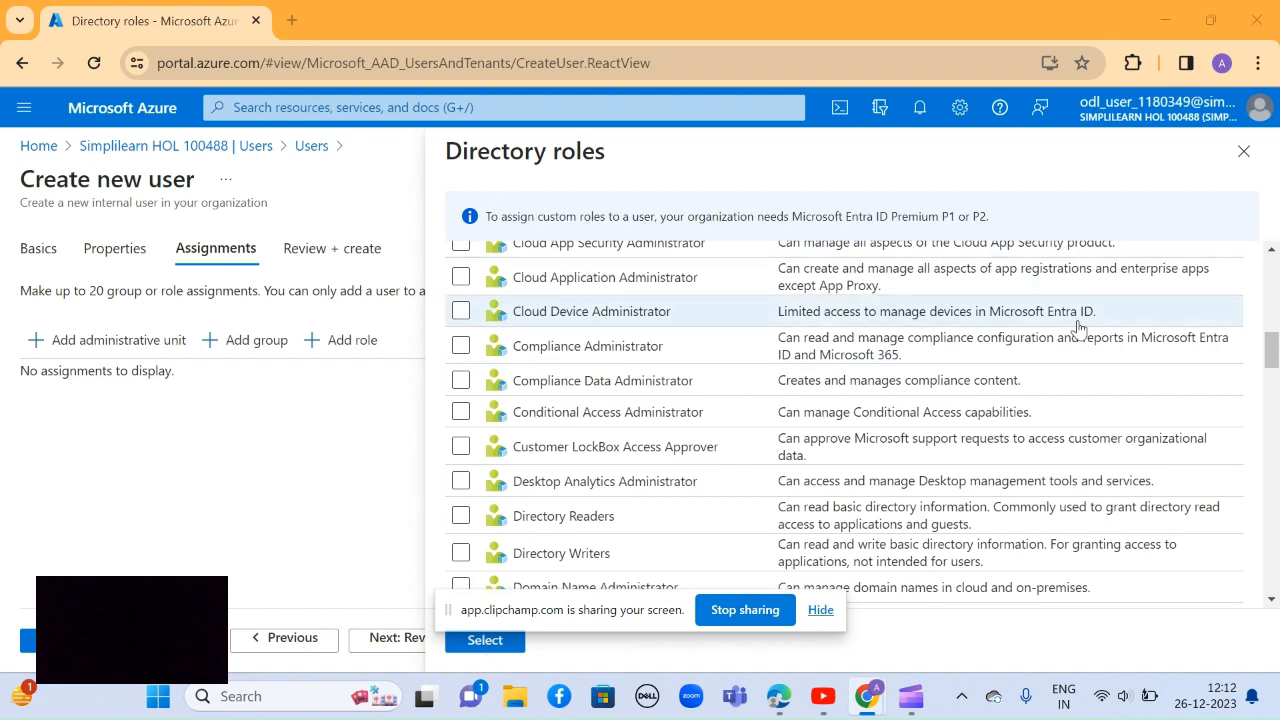
pyautogui.moveTo(1270, 337); pyautogui.dragTo(1275, 272)
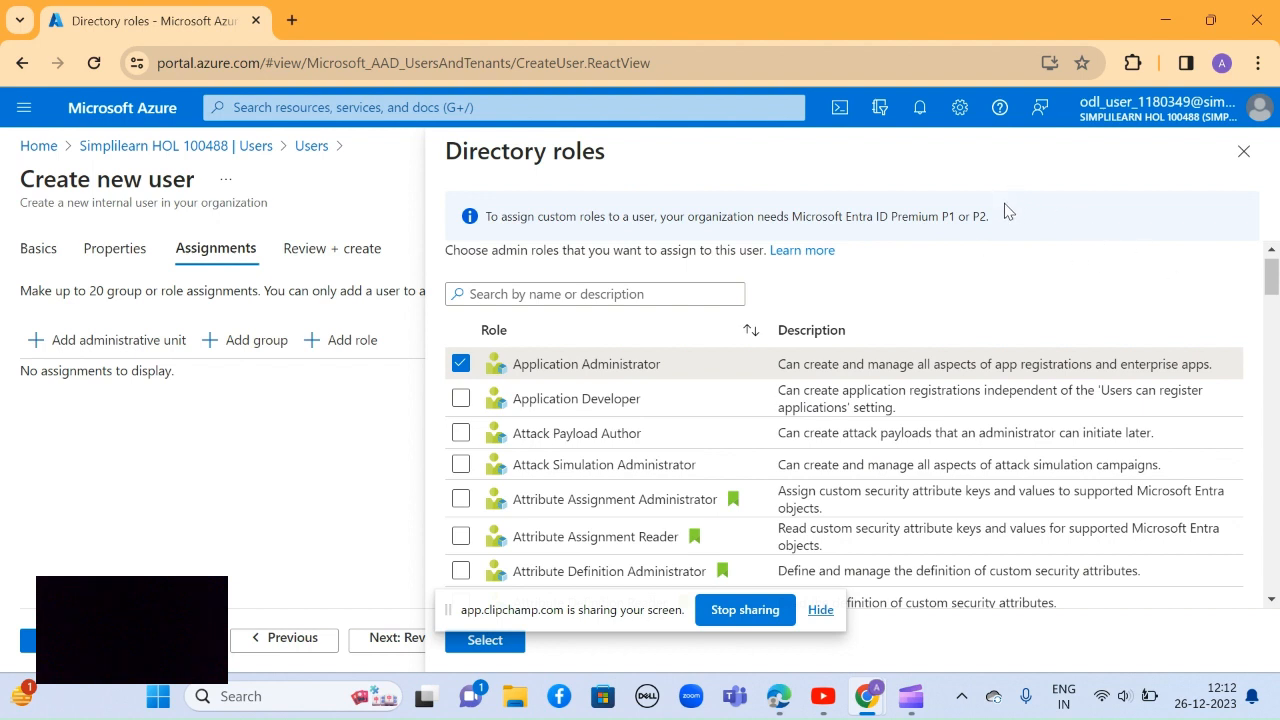
pyautogui.click(460, 364)
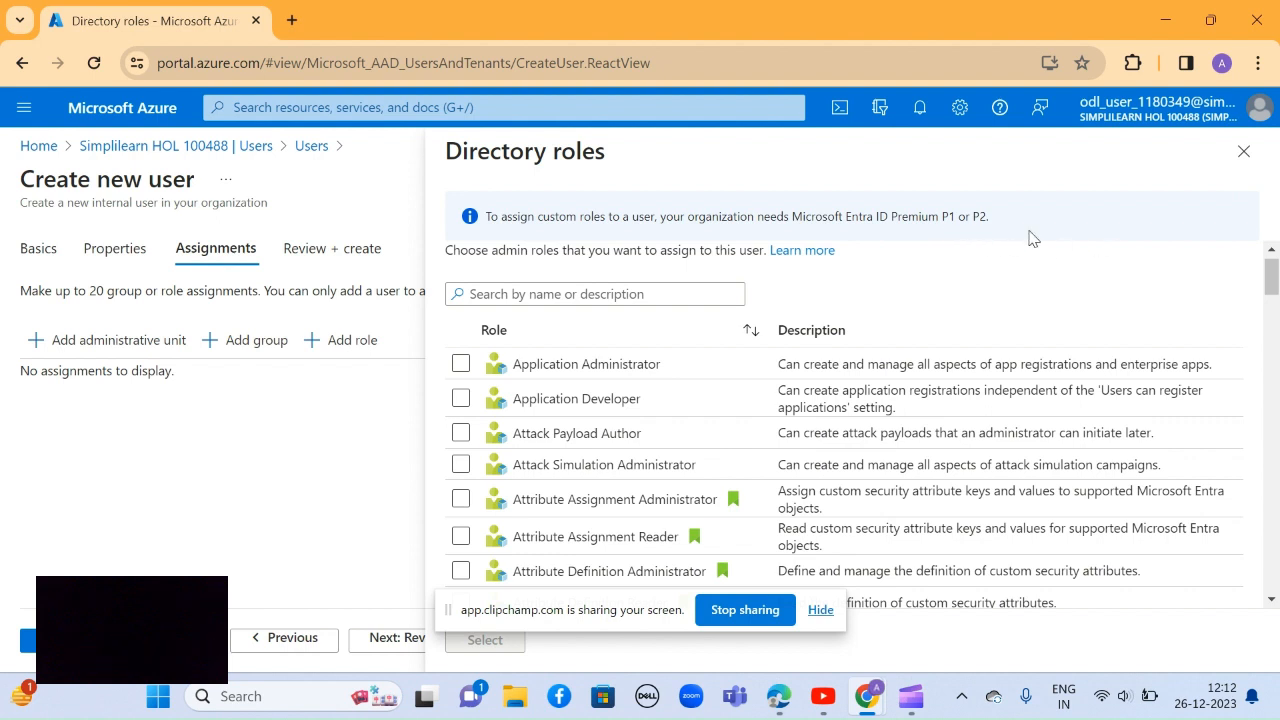
pyautogui.click(1244, 152)
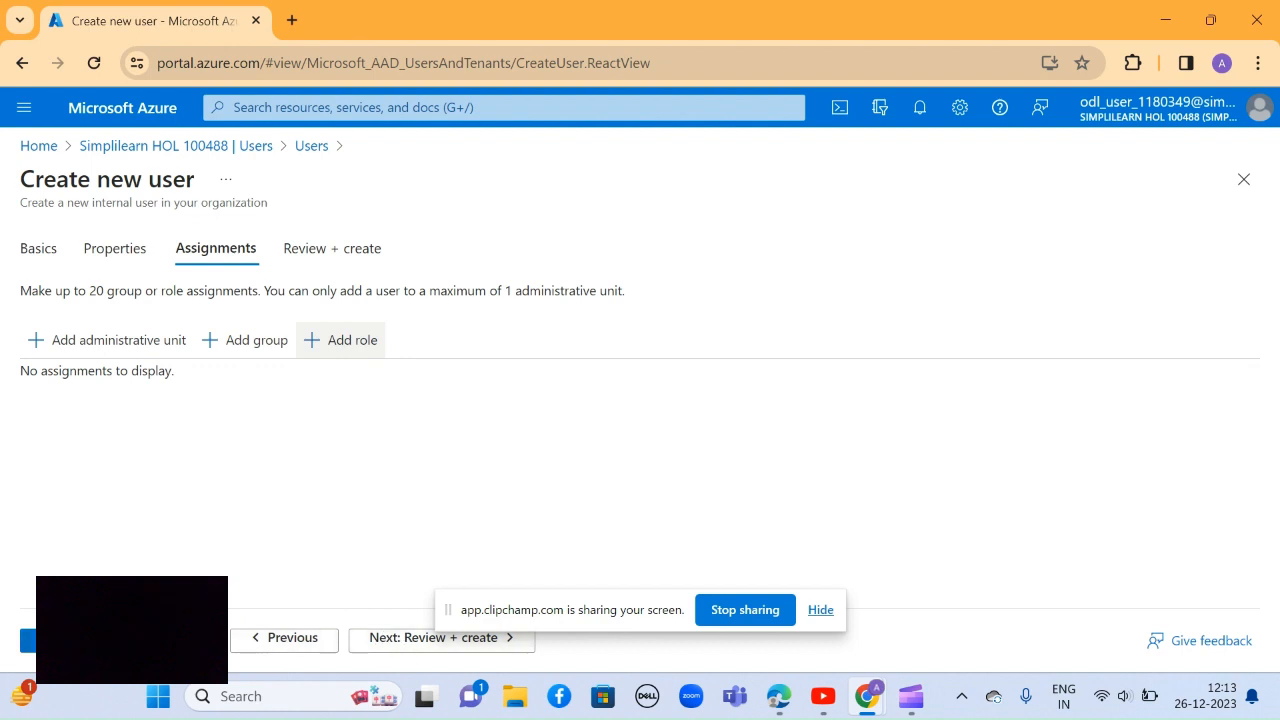
# Step: Review cloudwithankita's basics, properties and assignments, then create the user
pyautogui.click(332, 248)
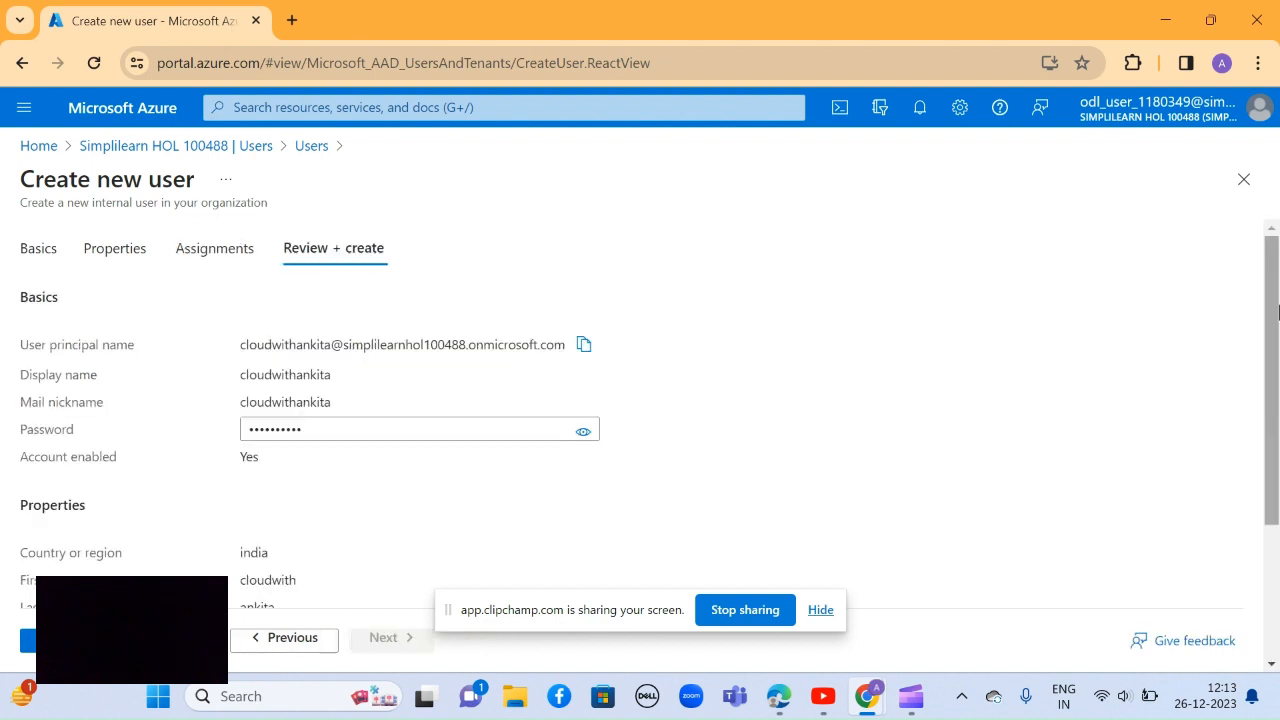
pyautogui.moveTo(1277, 305); pyautogui.dragTo(1277, 435)
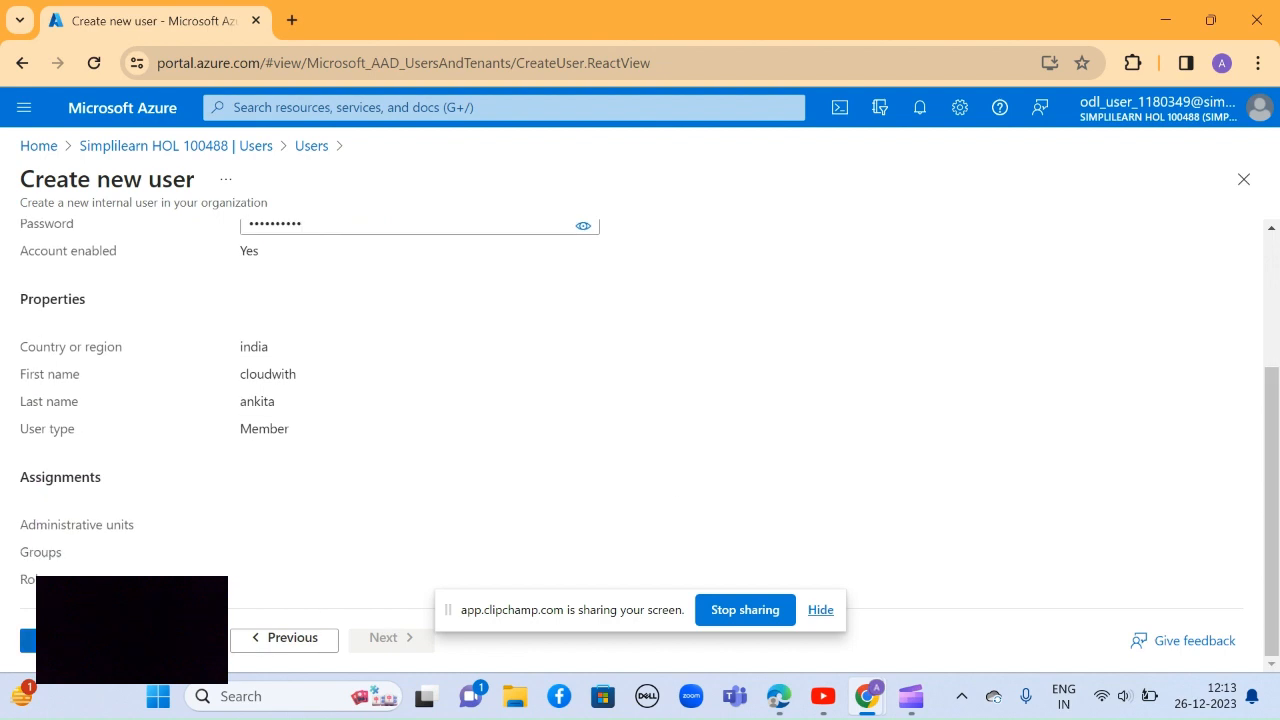
pyautogui.click(74, 641)
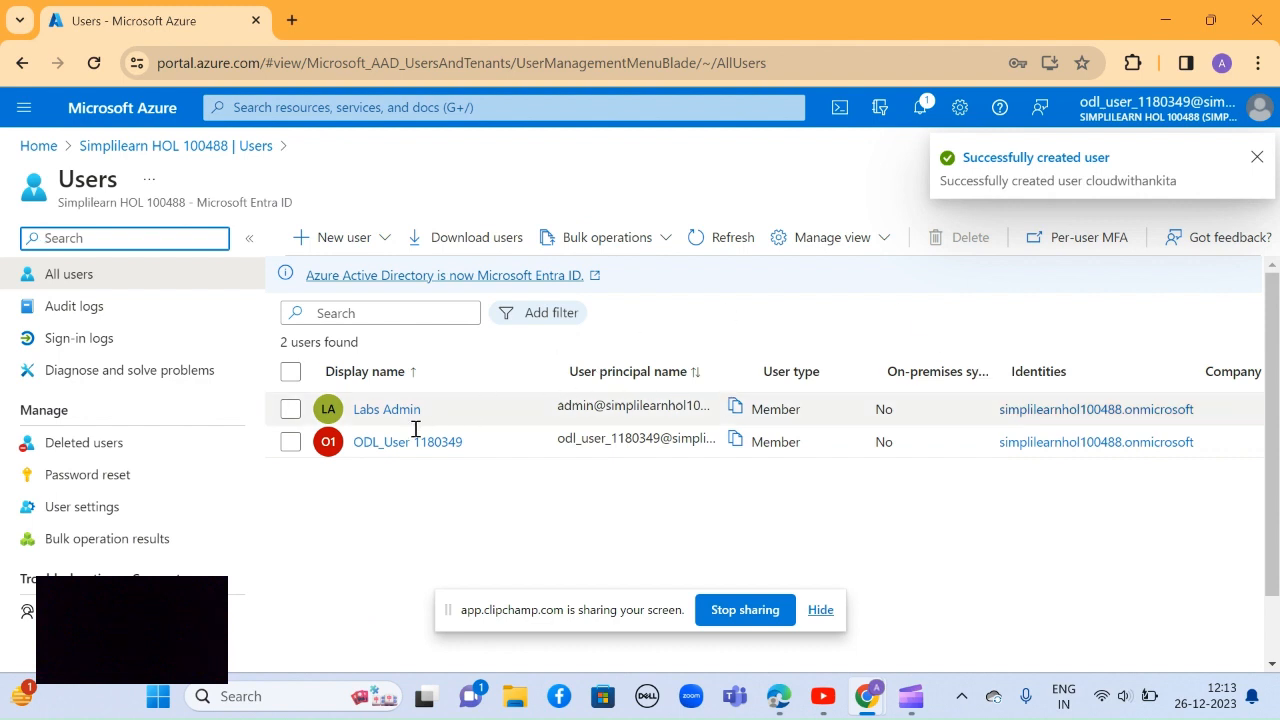
# Step: Refresh the users list until cloudwithankita appears and open its profile
pyautogui.click(94, 63)
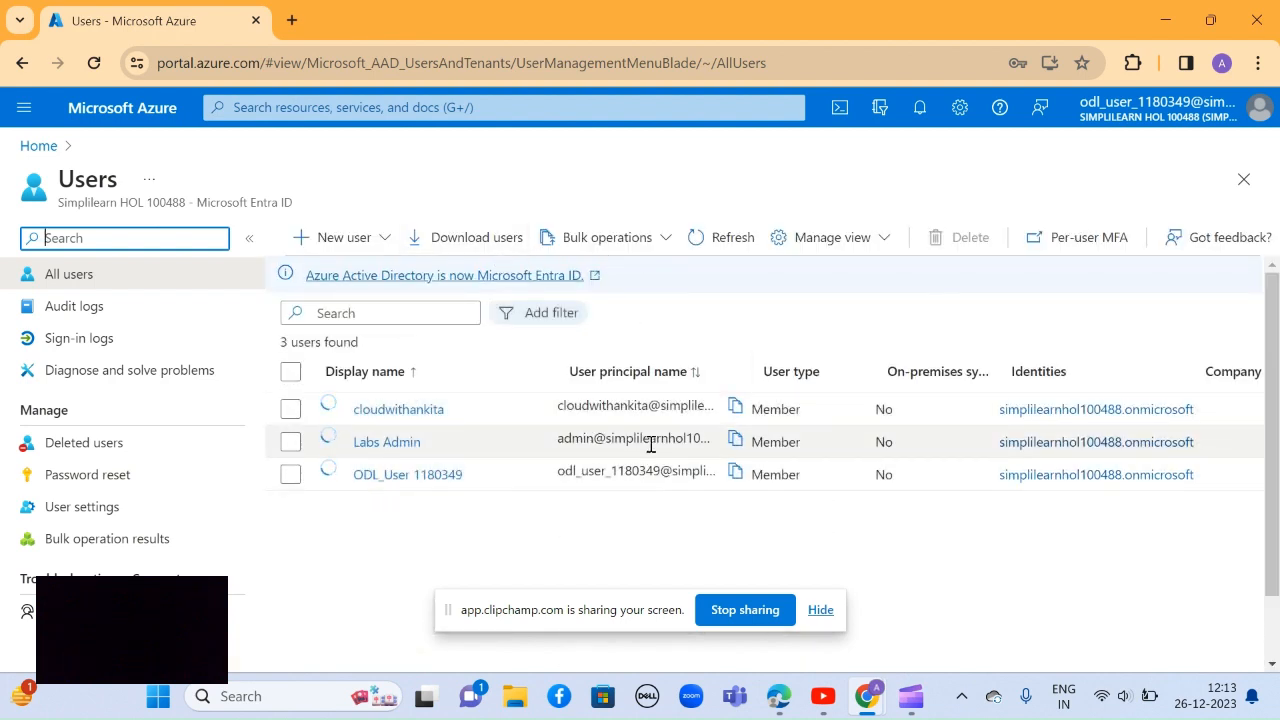
pyautogui.click(750, 245)
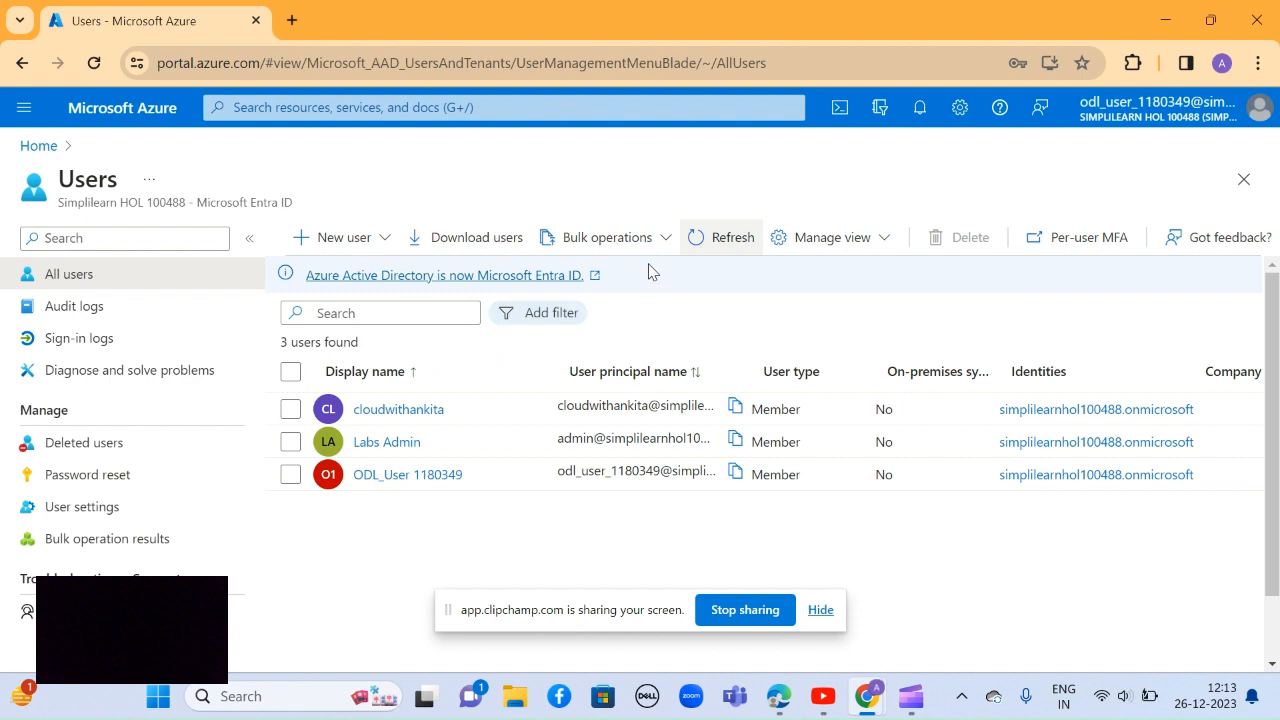
pyautogui.click(389, 413)
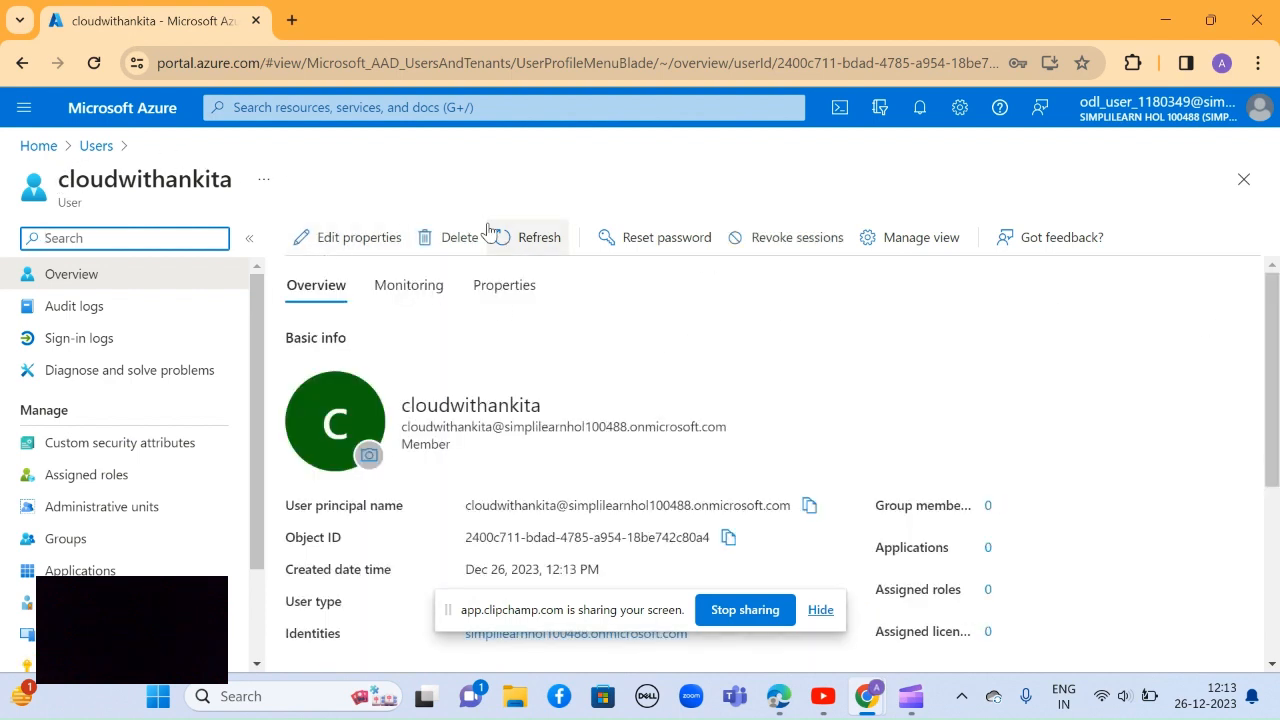
pyautogui.click(372, 246)
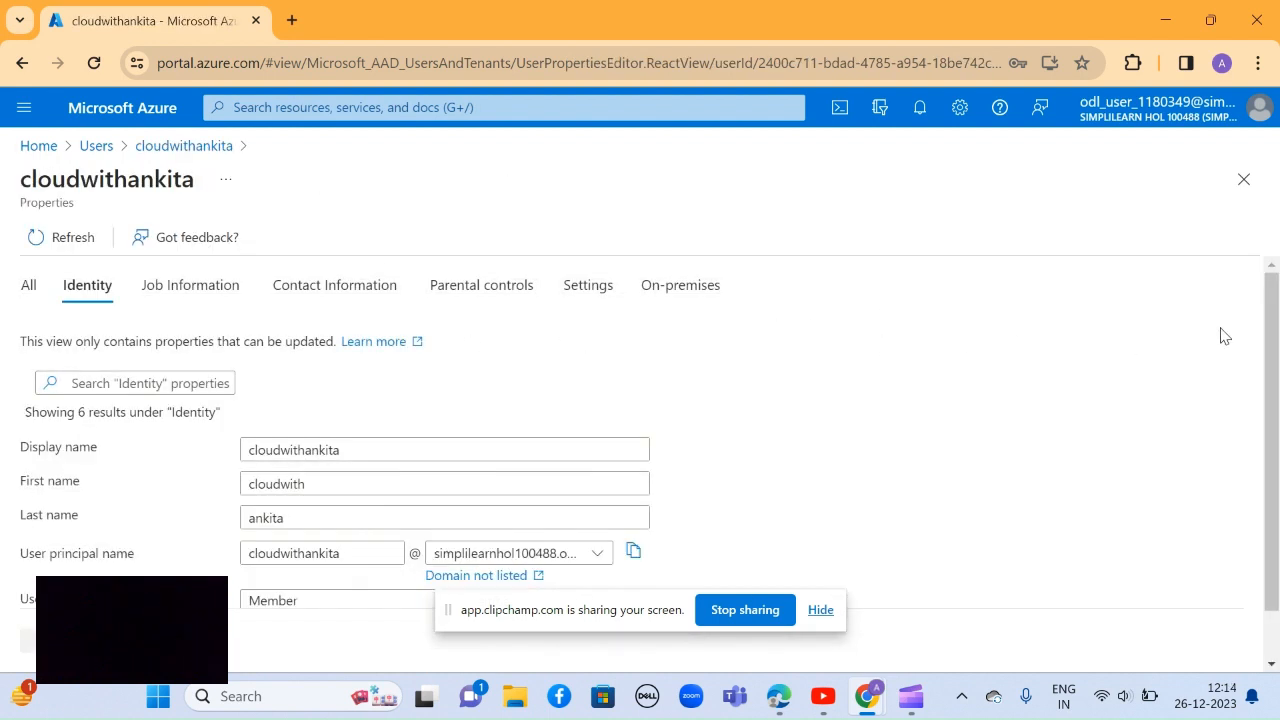
pyautogui.moveTo(1277, 359); pyautogui.dragTo(1278, 427)
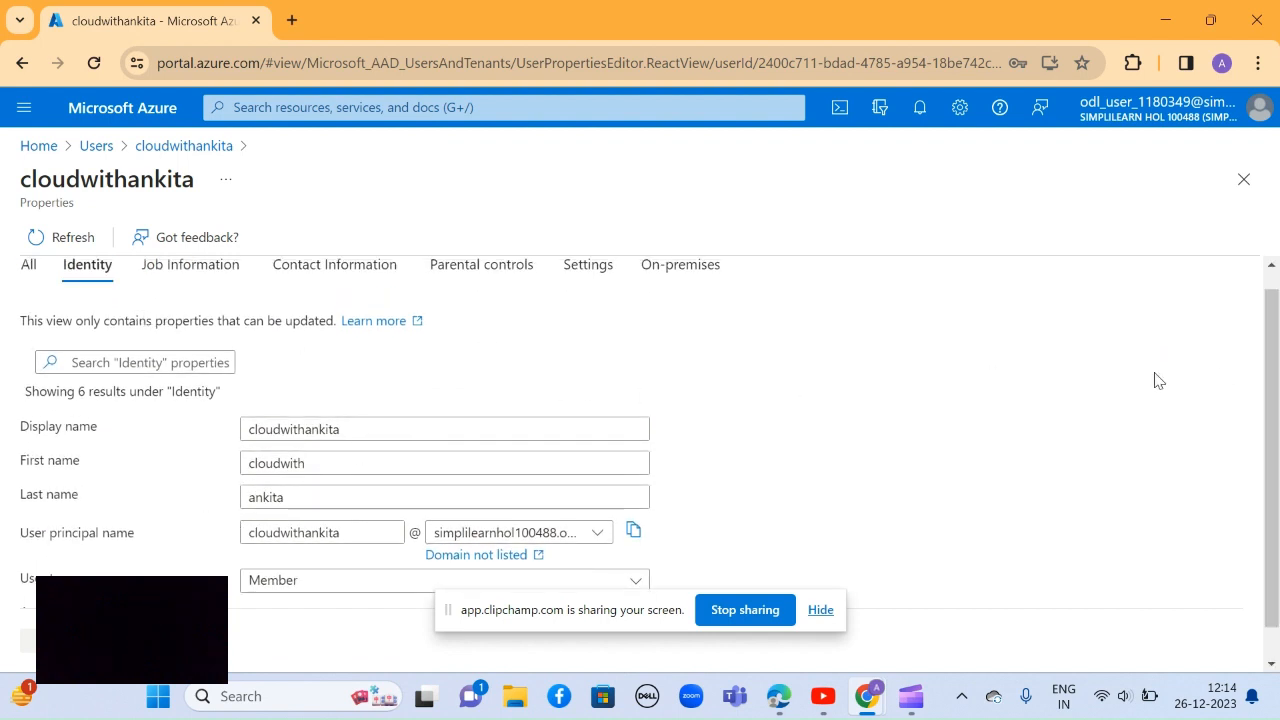
pyautogui.scroll(-1, 700, 480)
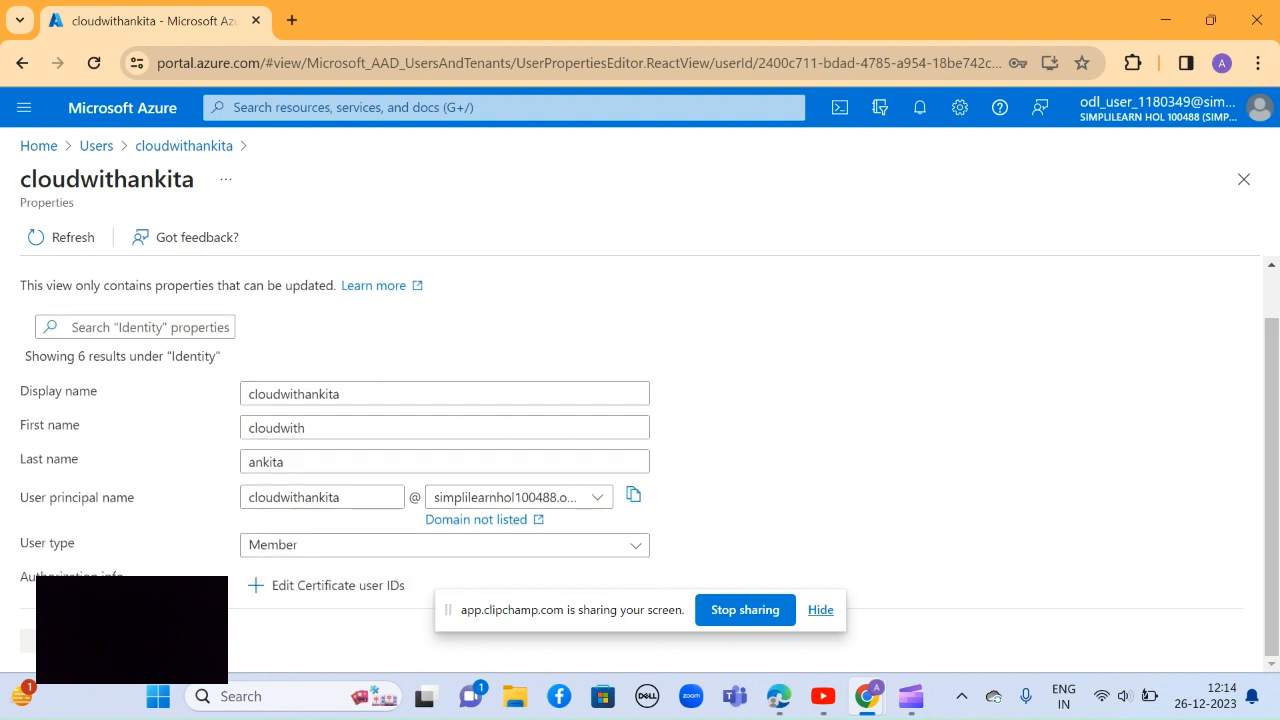
pyautogui.click(138, 641)
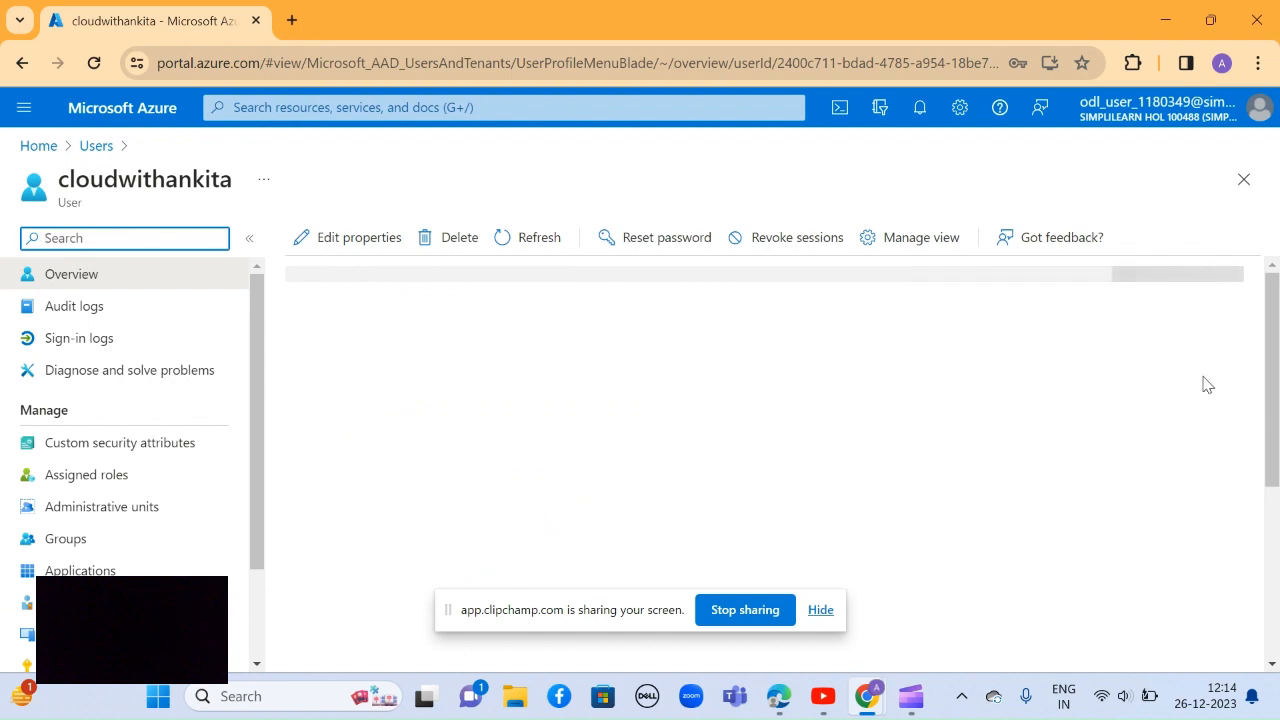
pyautogui.click(1278, 503)
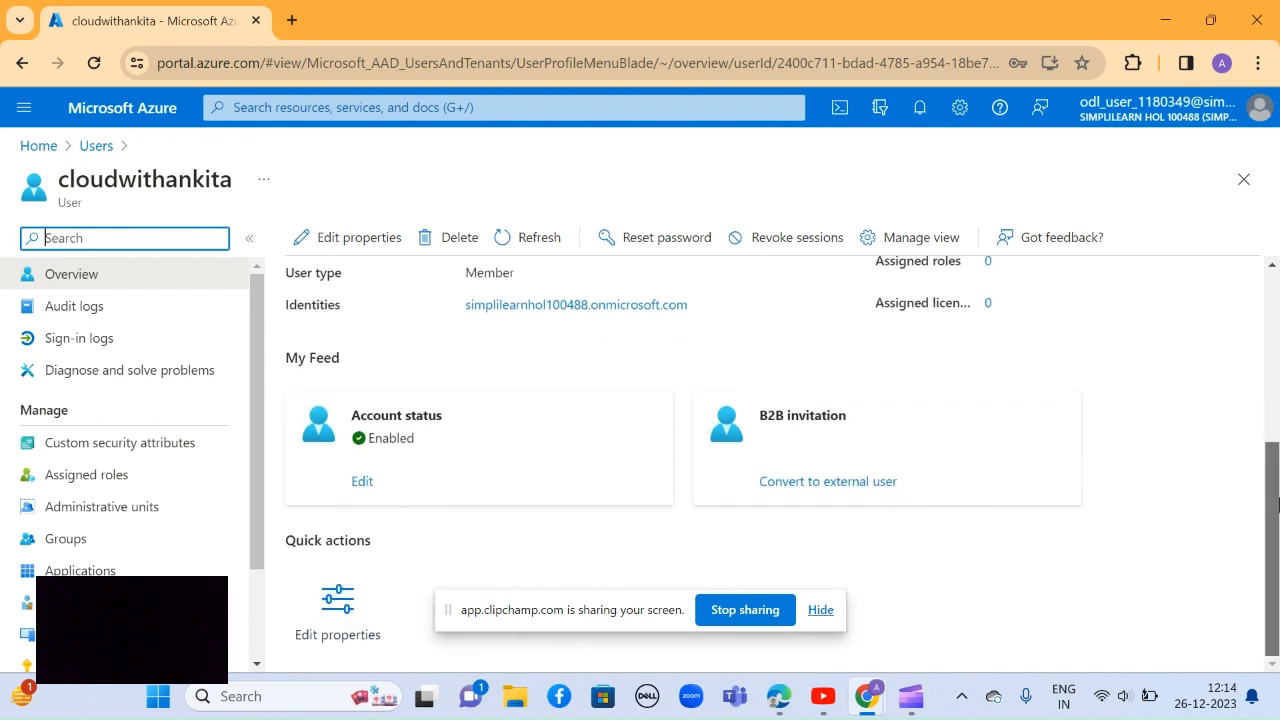
pyautogui.moveTo(1279, 513)
pyautogui.mouseDown()
pyautogui.moveTo(1278, 366)
pyautogui.moveTo(1279, 521)
pyautogui.mouseUp()
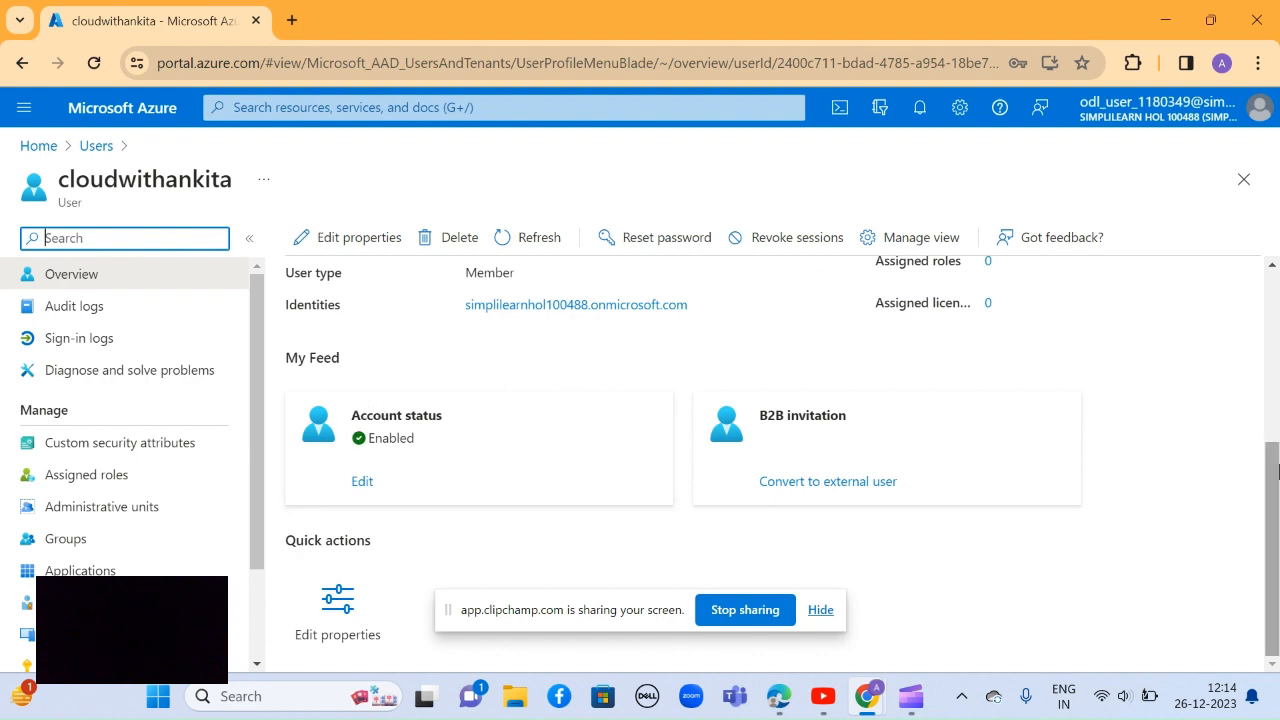
pyautogui.moveTo(1278, 465); pyautogui.dragTo(1278, 320)
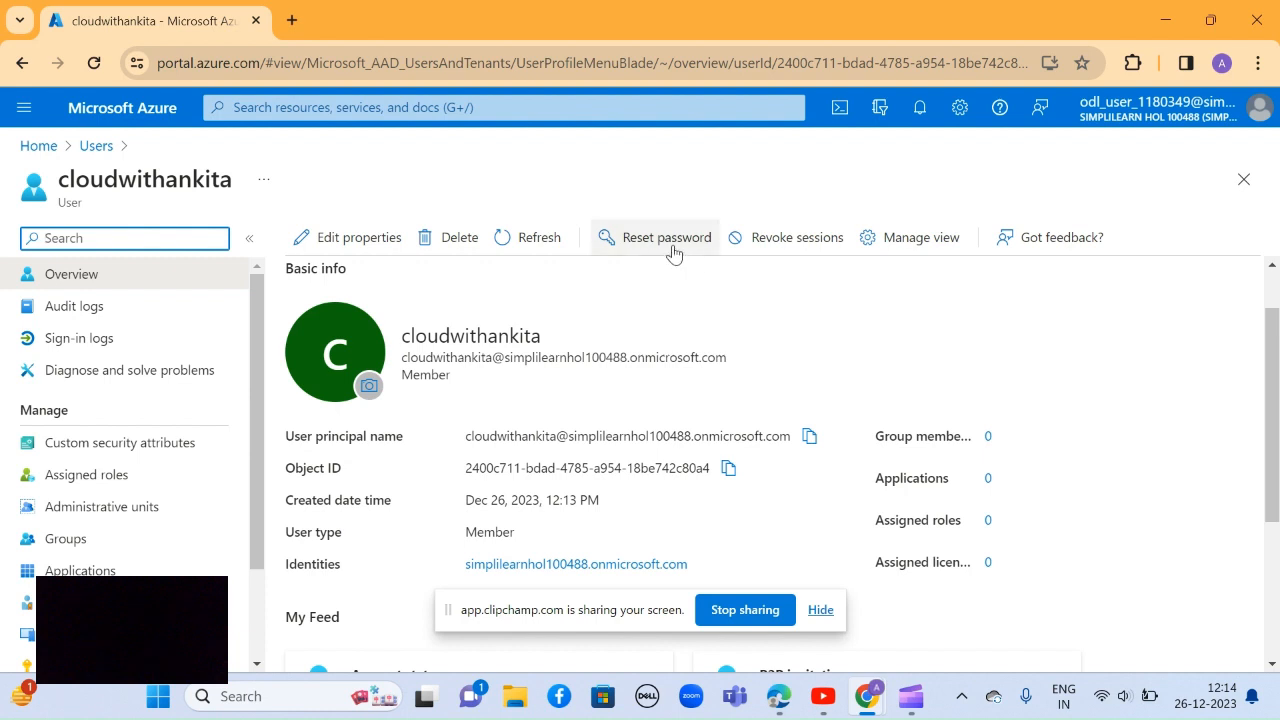
# Step: Reset cloudwithankita's password and copy the generated temporary password
pyautogui.click(669, 250)
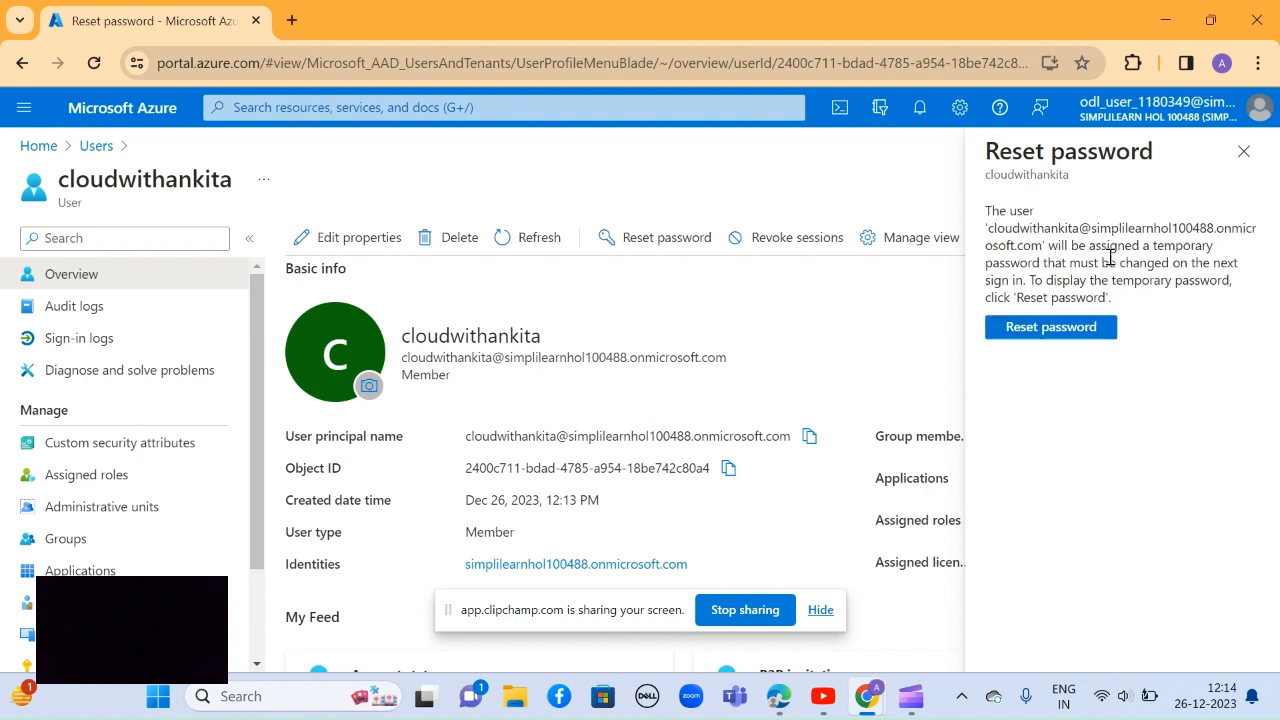
pyautogui.click(1080, 337)
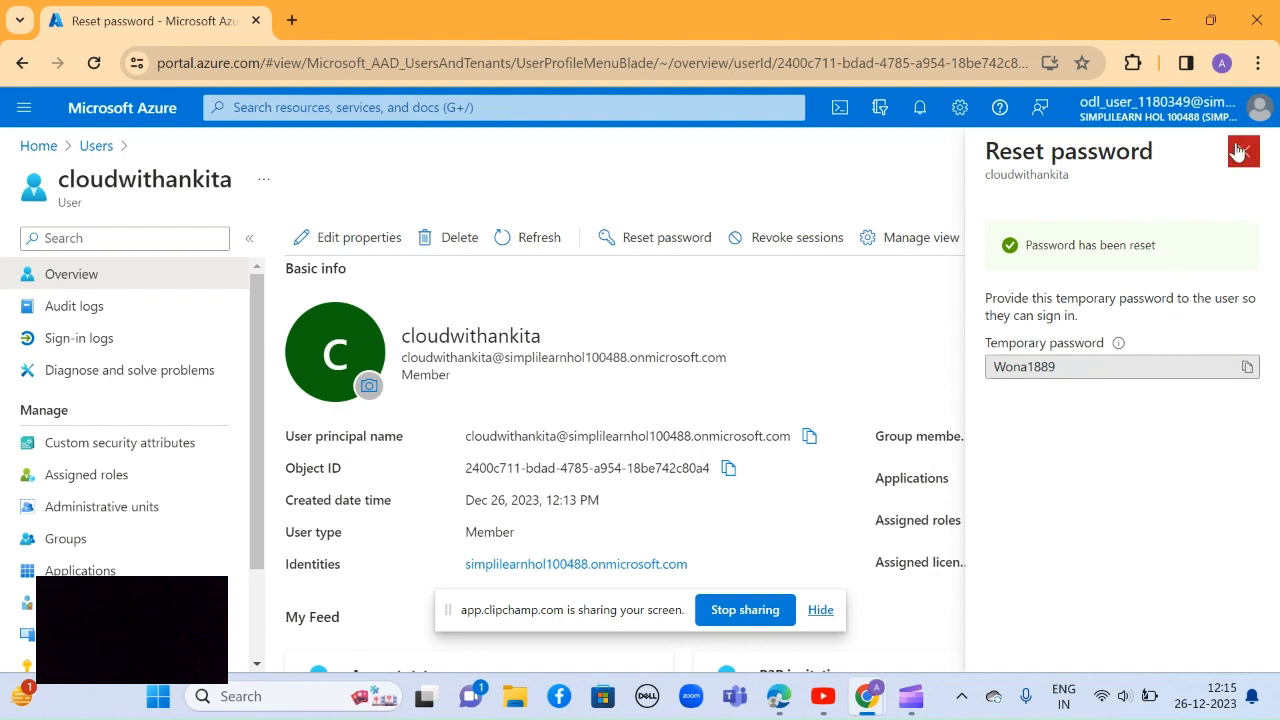
pyautogui.click(1247, 368)
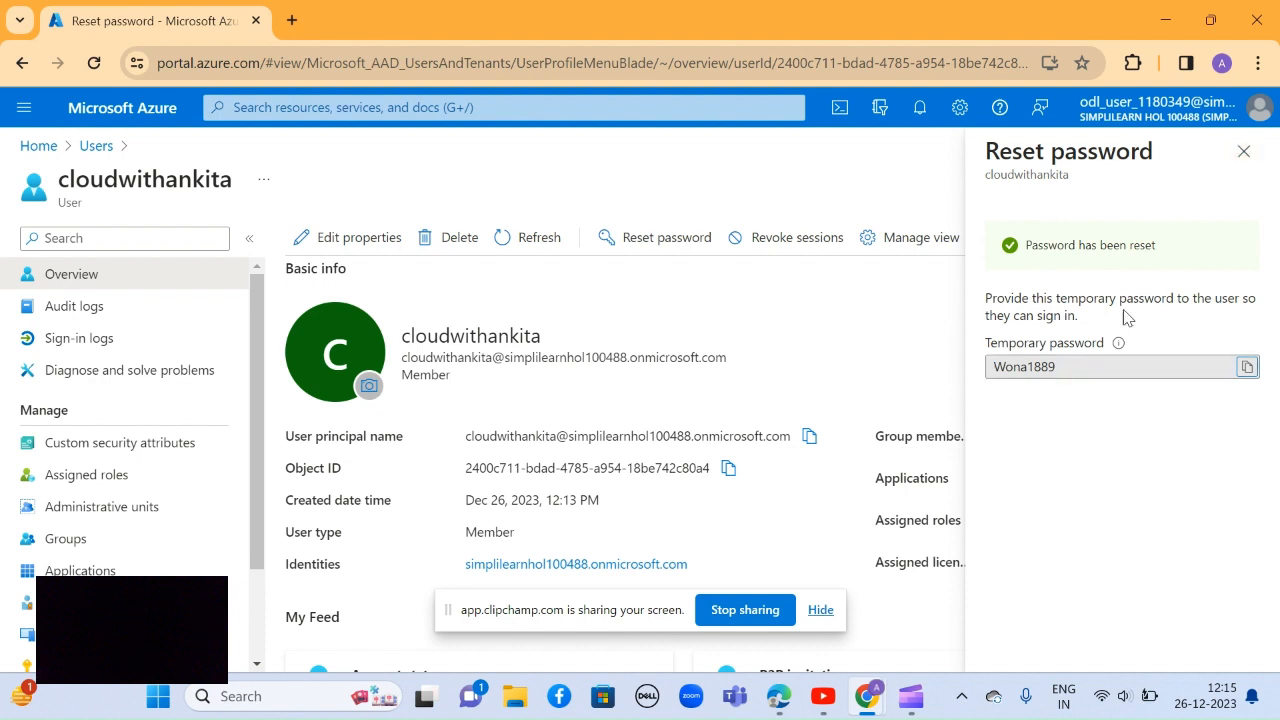
pyautogui.click(1244, 153)
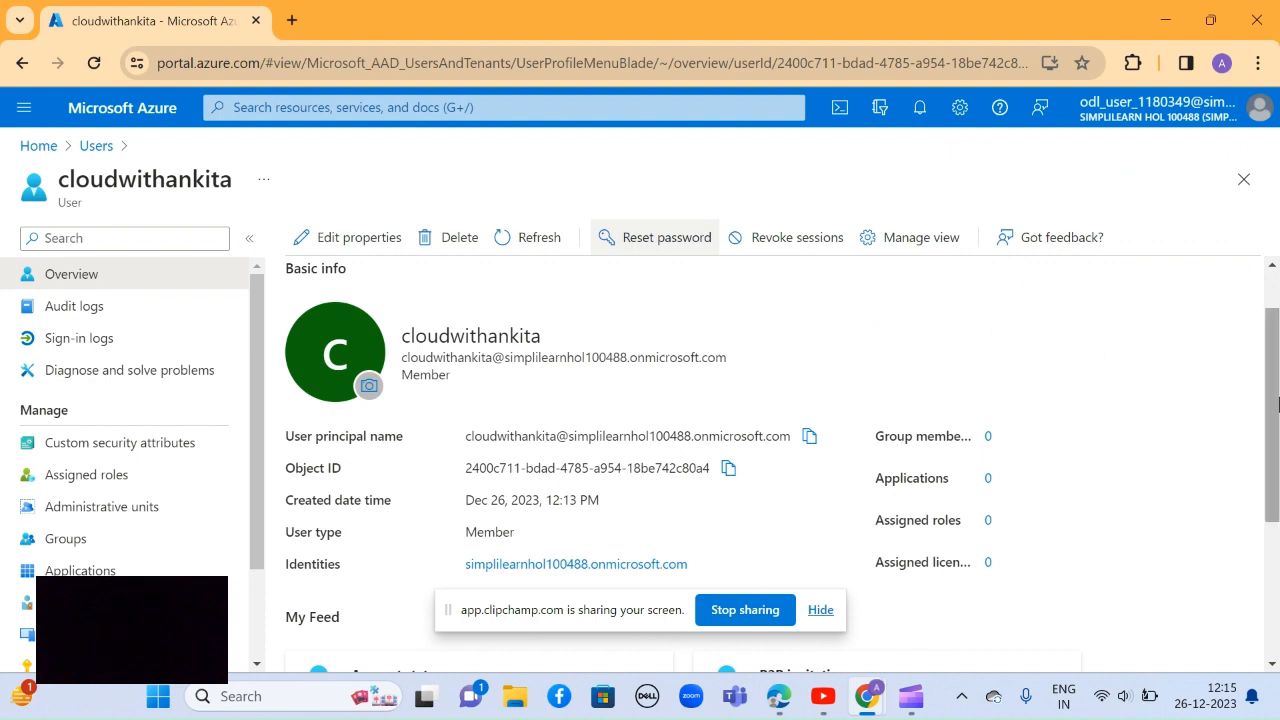
# Step: Show cloudwithankita's Monitoring page, which reports a premium license is required
pyautogui.moveTo(1276, 404); pyautogui.dragTo(1276, 500)
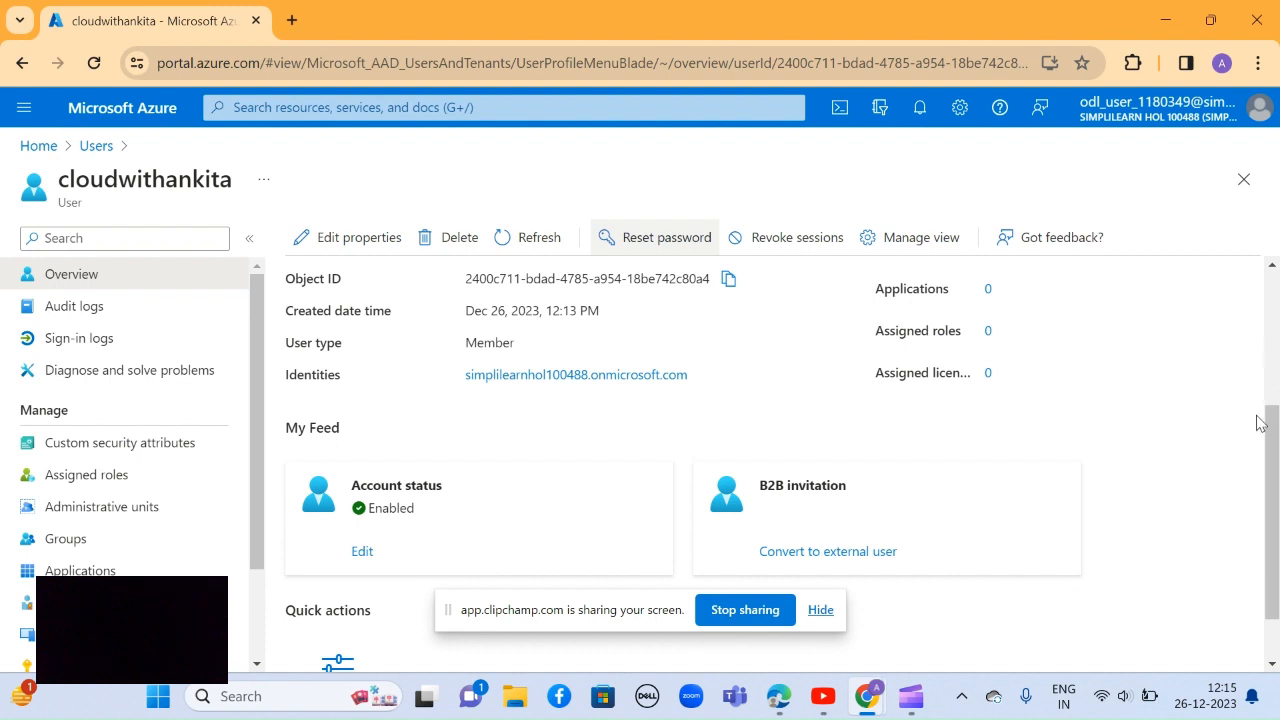
pyautogui.scroll(2, 1276, 362)
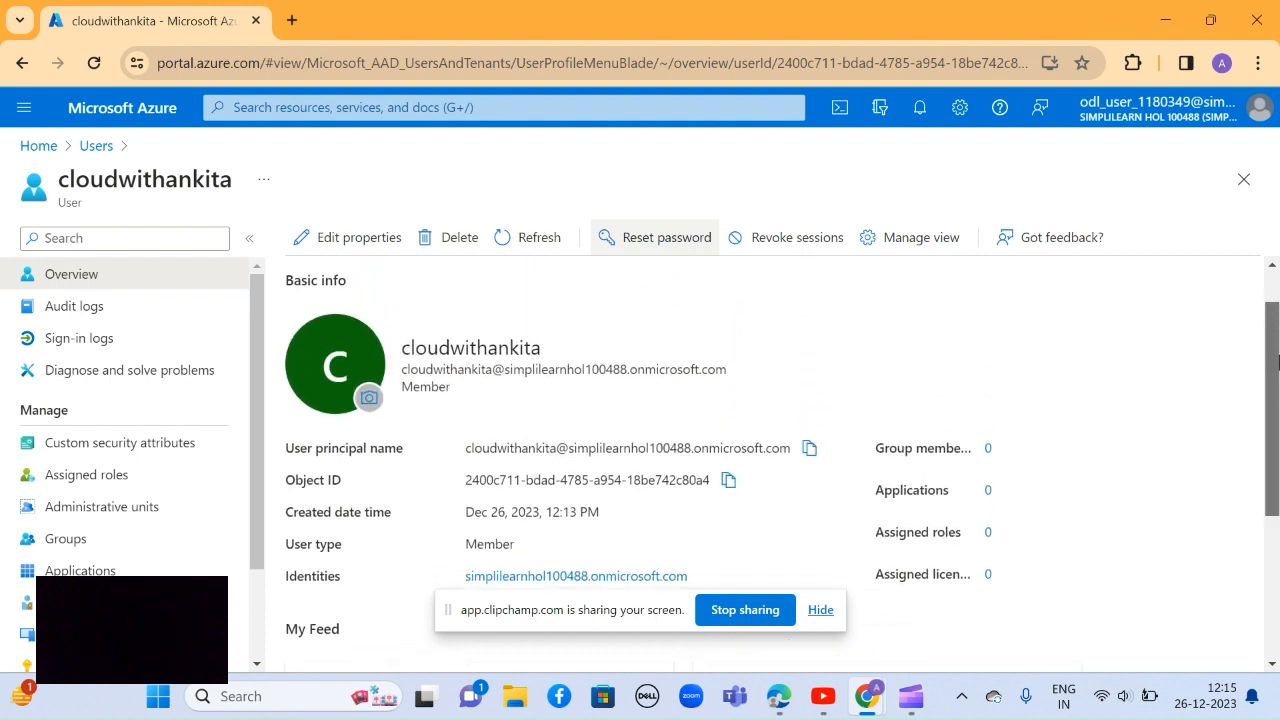
pyautogui.scroll(1, 1276, 362)
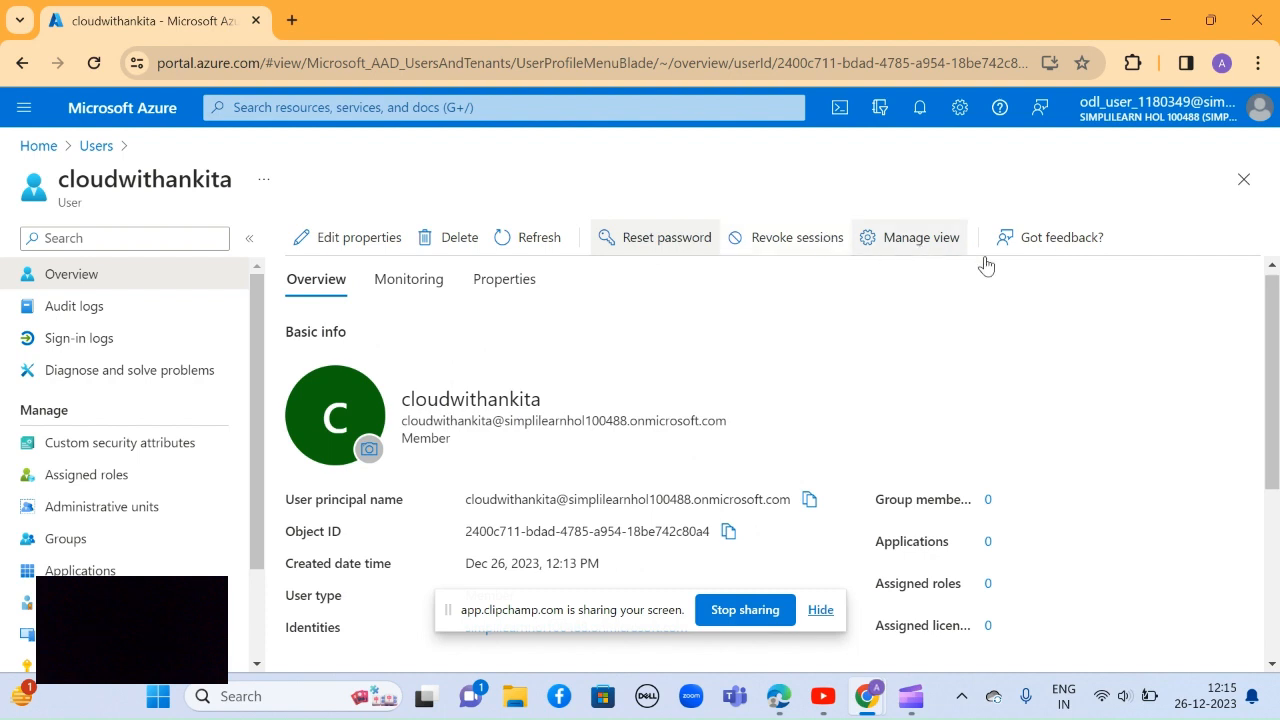
pyautogui.click(411, 295)
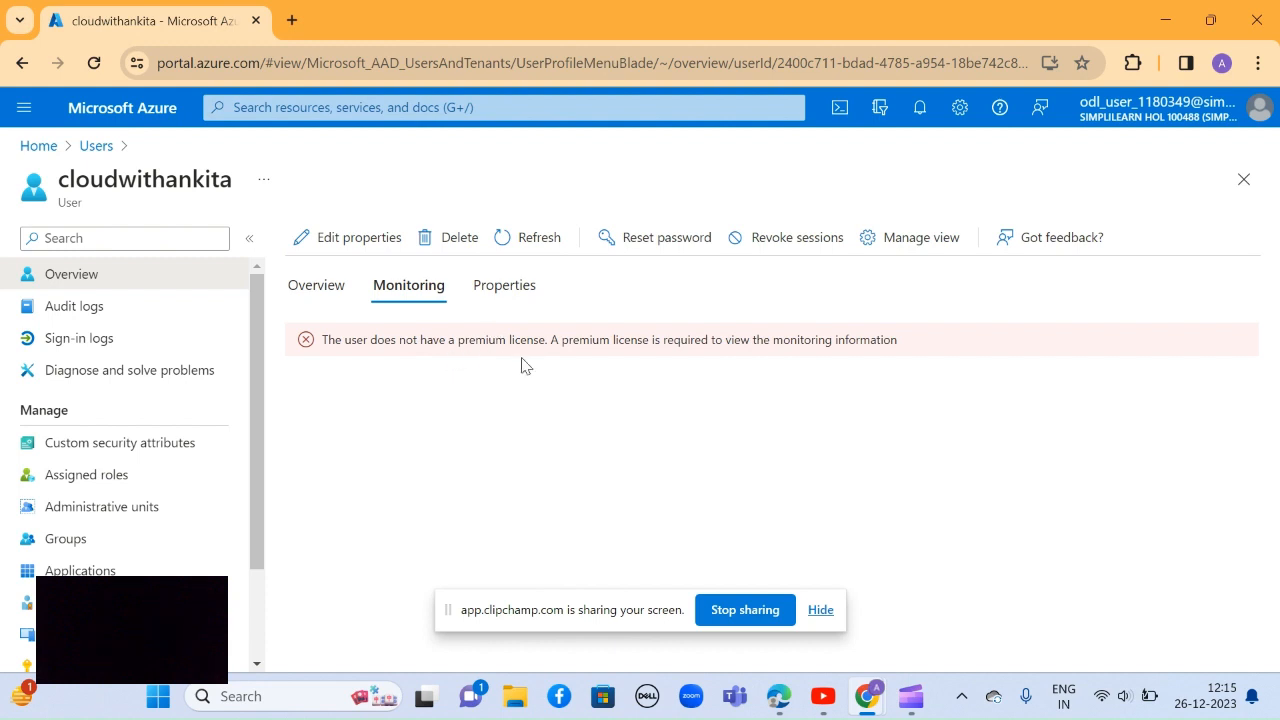
# Step: Browse cloudwithankita's Properties through Identity, Contact, Job and On-premises sections
pyautogui.click(512, 292)
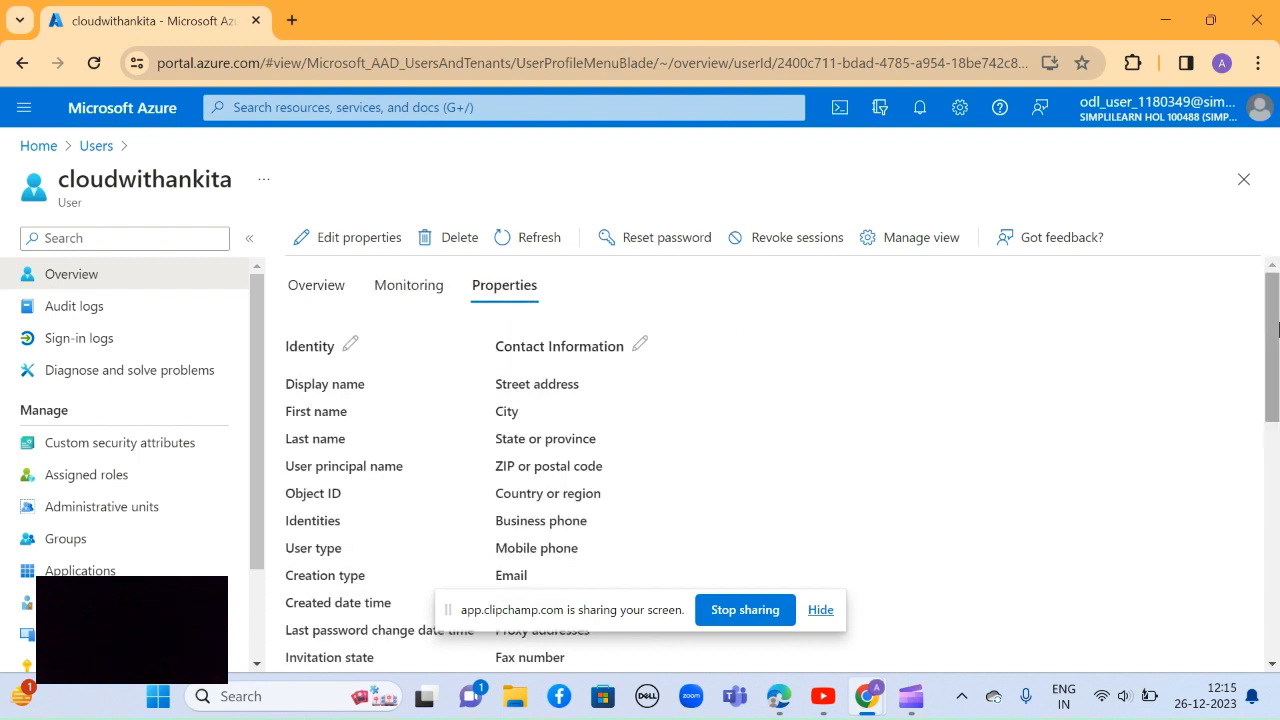
pyautogui.moveTo(1276, 316); pyautogui.dragTo(1276, 384)
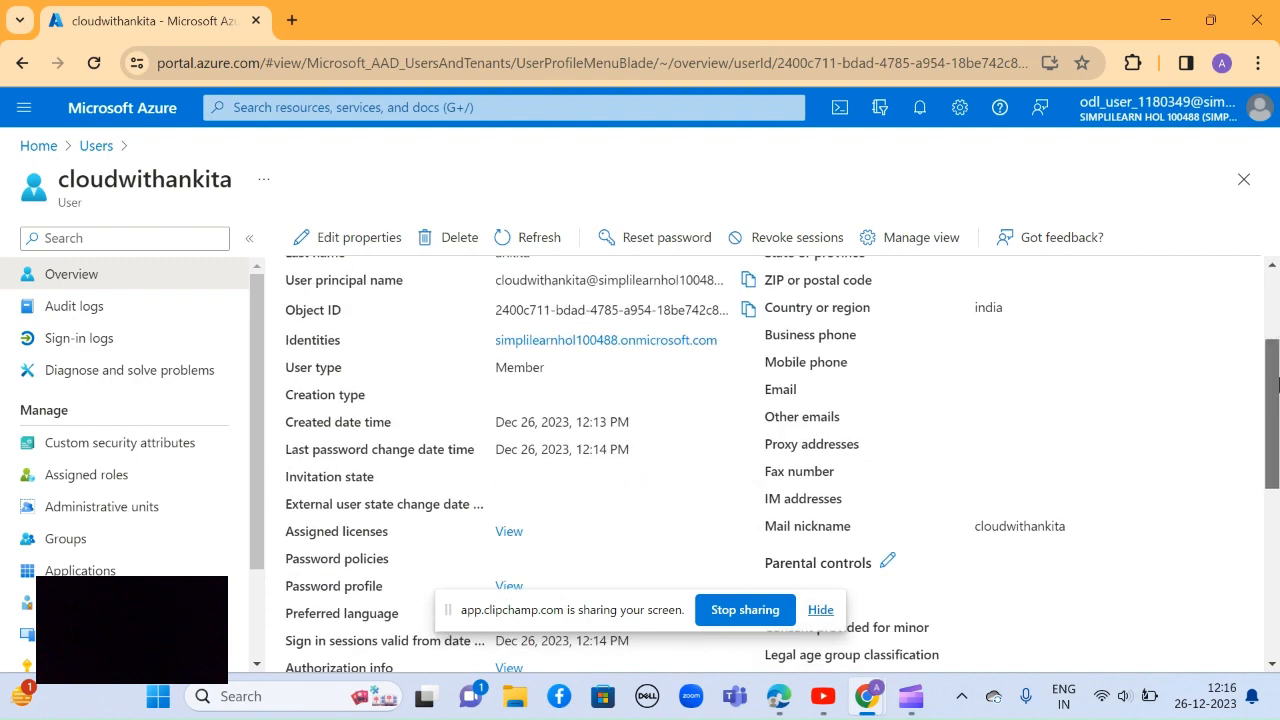
pyautogui.scroll(3, 1276, 384)
pyautogui.scroll(-3, 1276, 384)
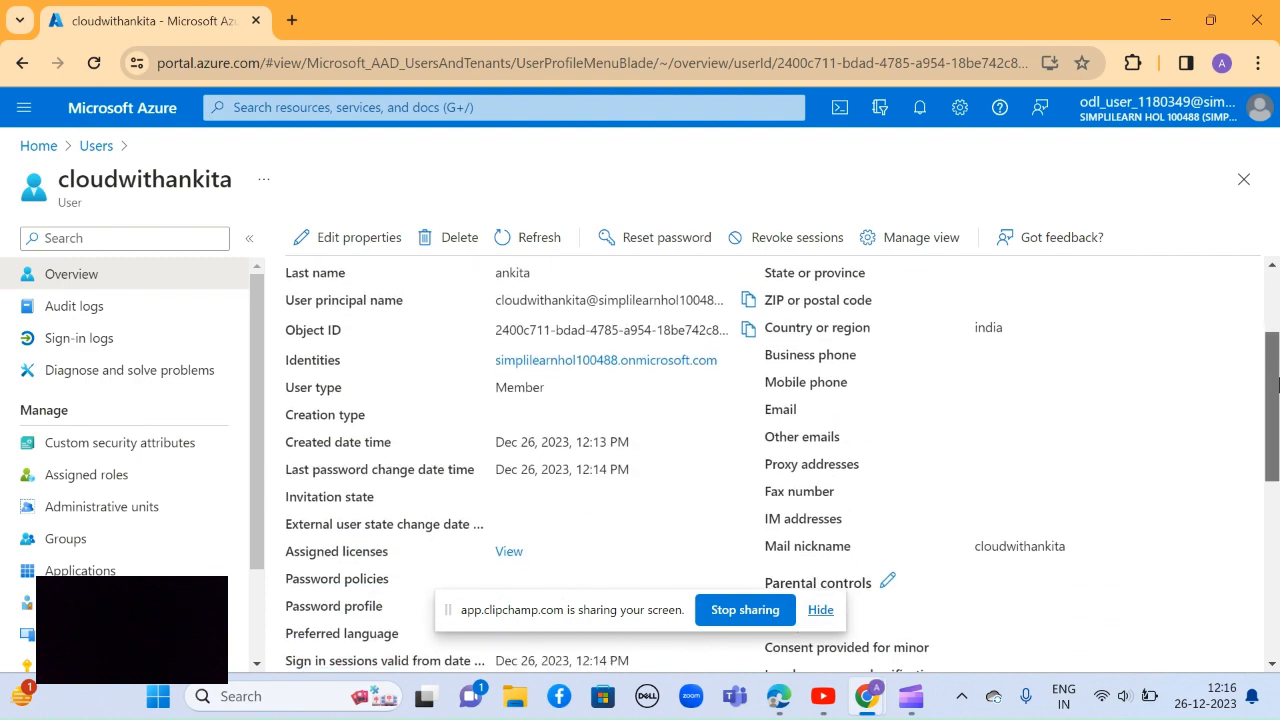
pyautogui.moveTo(1276, 384); pyautogui.dragTo(1276, 266)
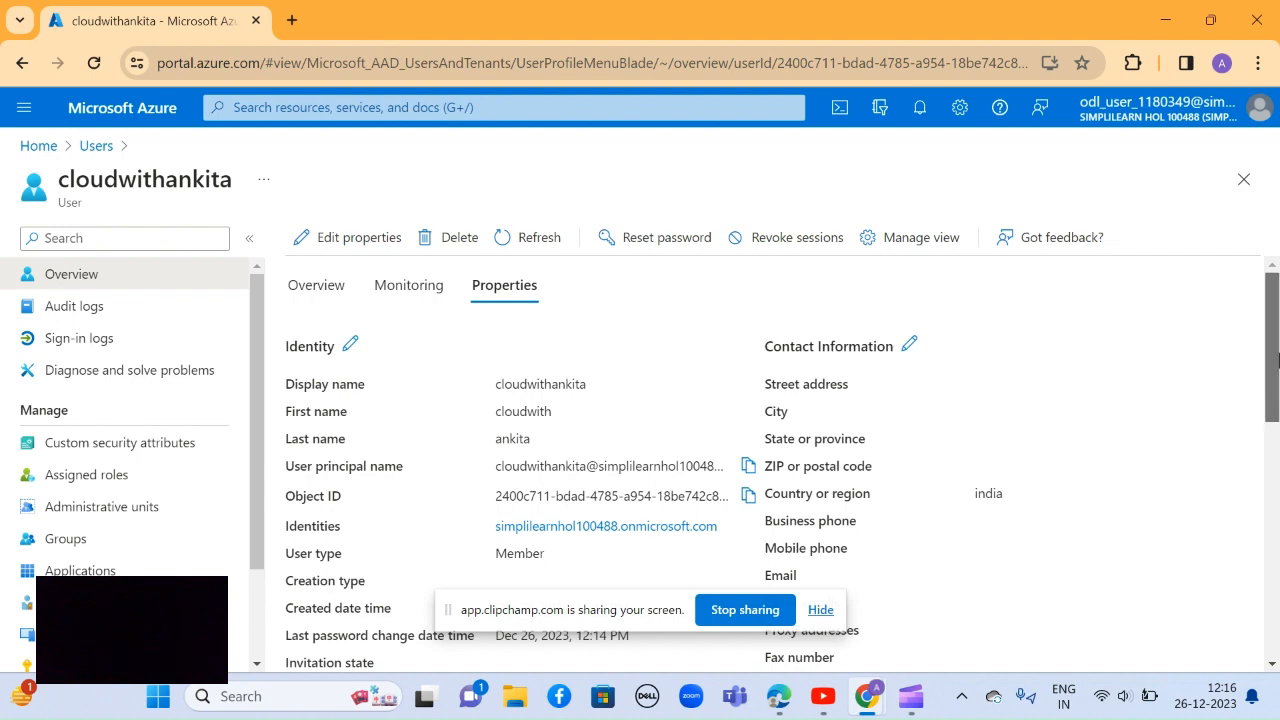
pyautogui.moveTo(1272, 372); pyautogui.dragTo(1277, 590)
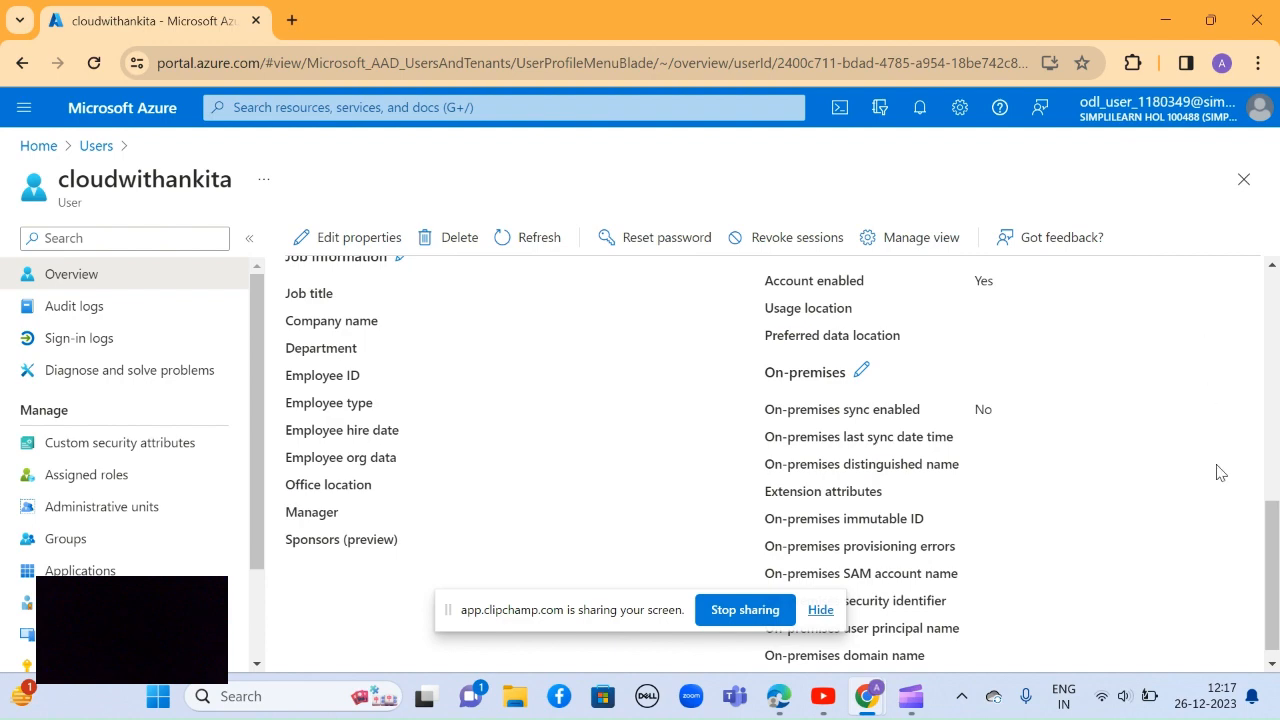
pyautogui.moveTo(1278, 572); pyautogui.dragTo(1278, 327)
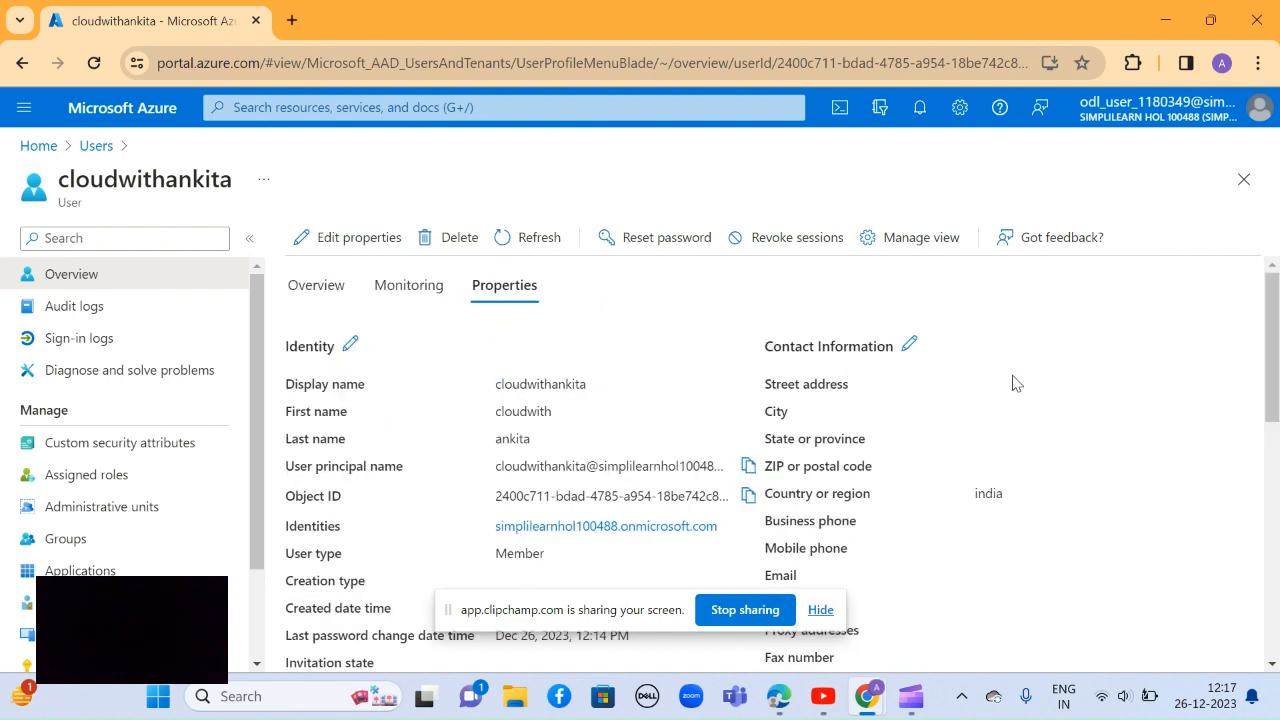
pyautogui.moveTo(1275, 340); pyautogui.dragTo(1277, 288)
# Step: Glance at Deleted users, then open cloudwithankita from All users and start its deletion
pyautogui.click(97, 146)
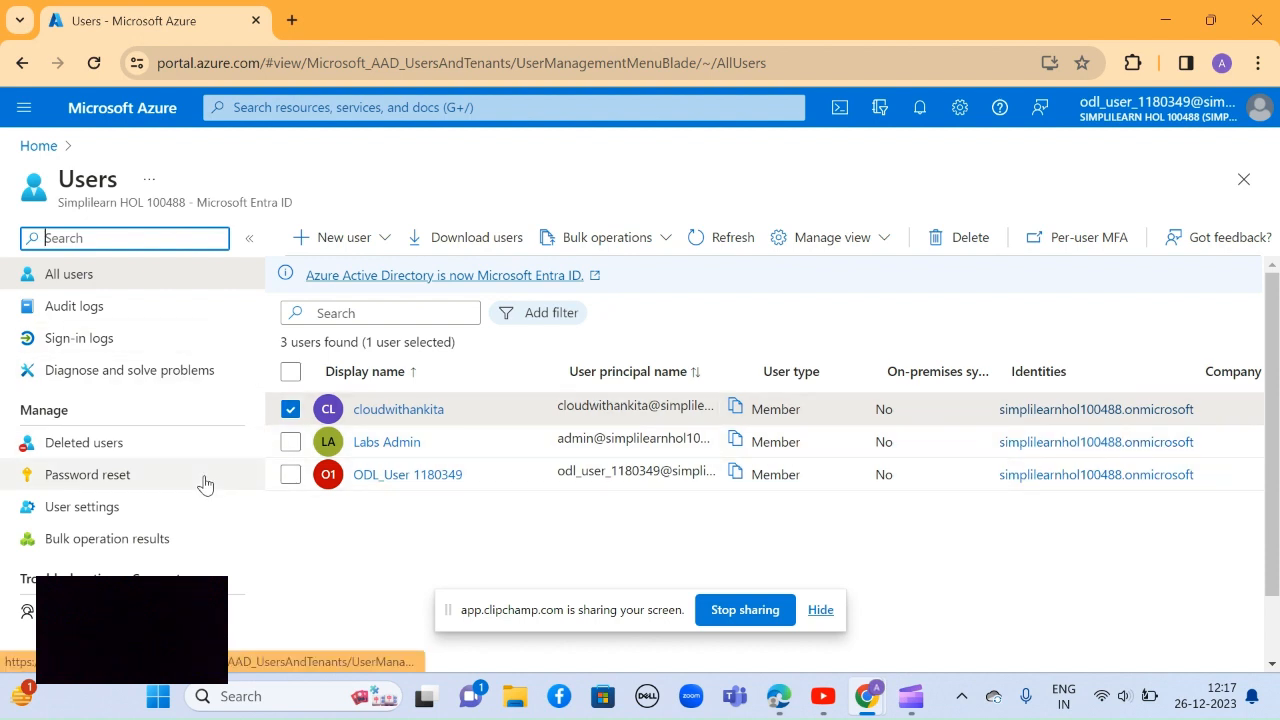
pyautogui.click(180, 455)
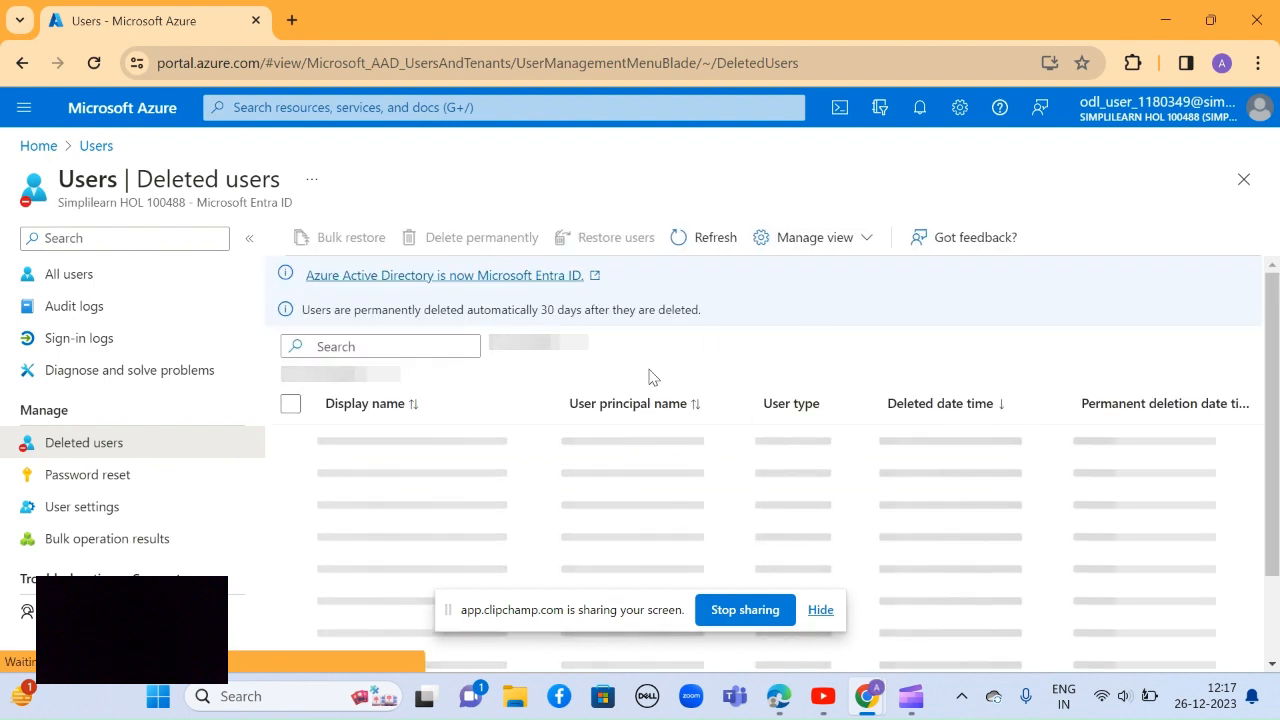
pyautogui.click(88, 280)
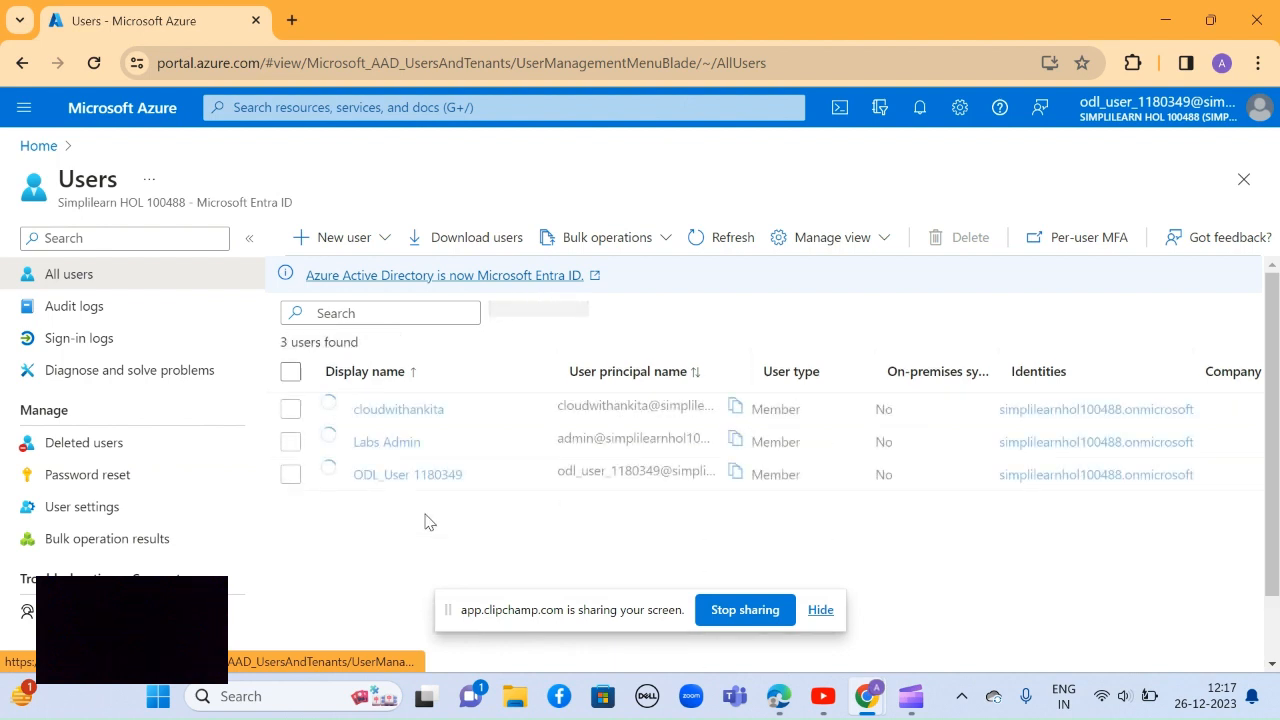
pyautogui.click(406, 414)
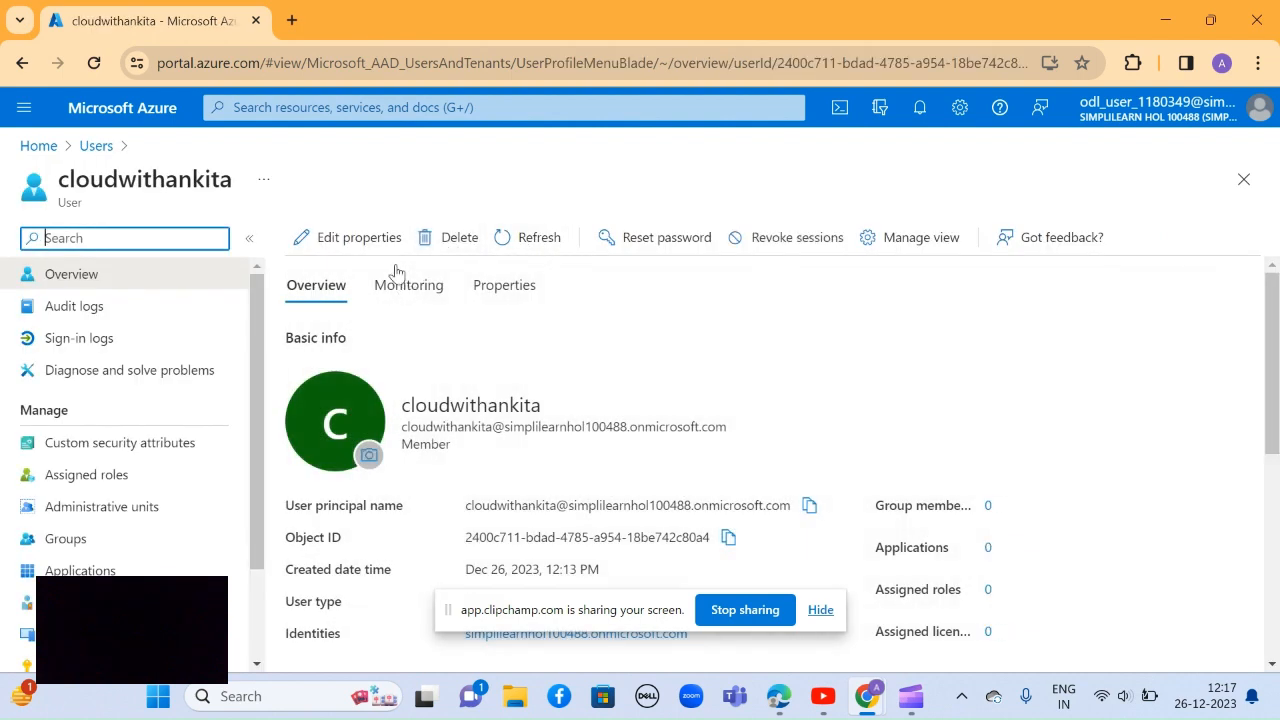
pyautogui.click(450, 243)
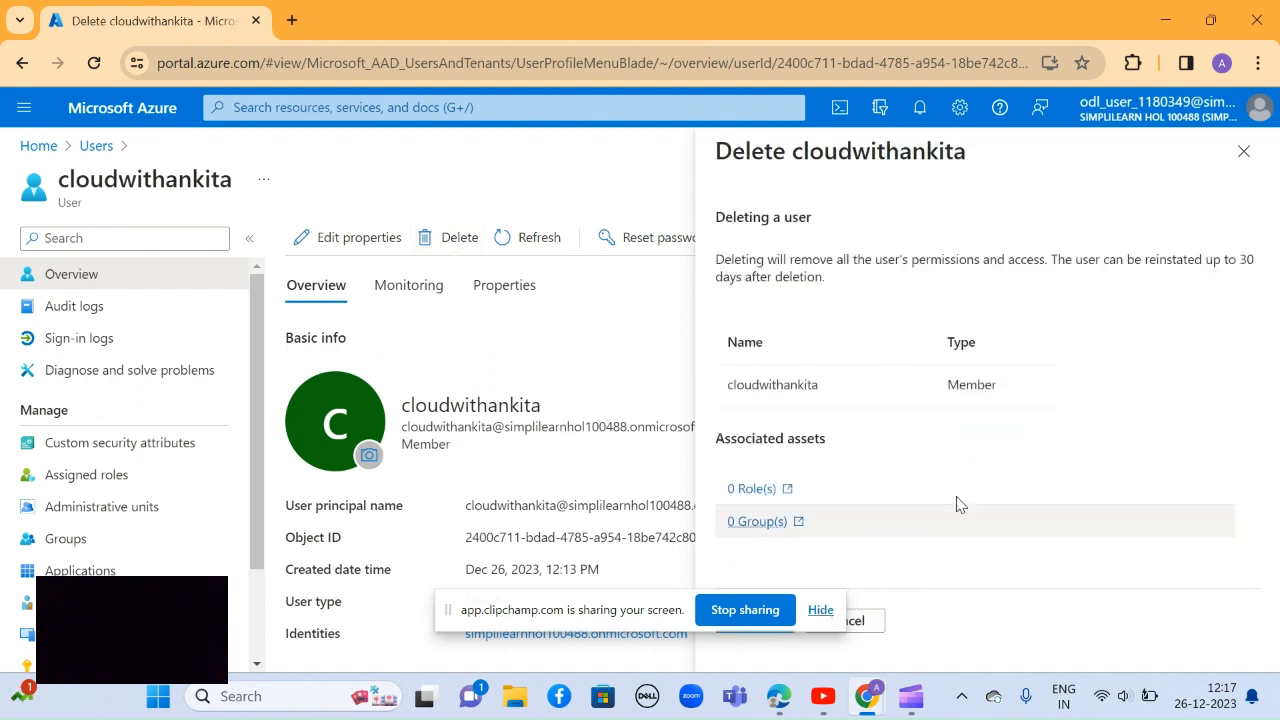
# Step: Confirm deleting cloudwithankita and refresh the user list until it shows 2 users
pyautogui.click(823, 610)
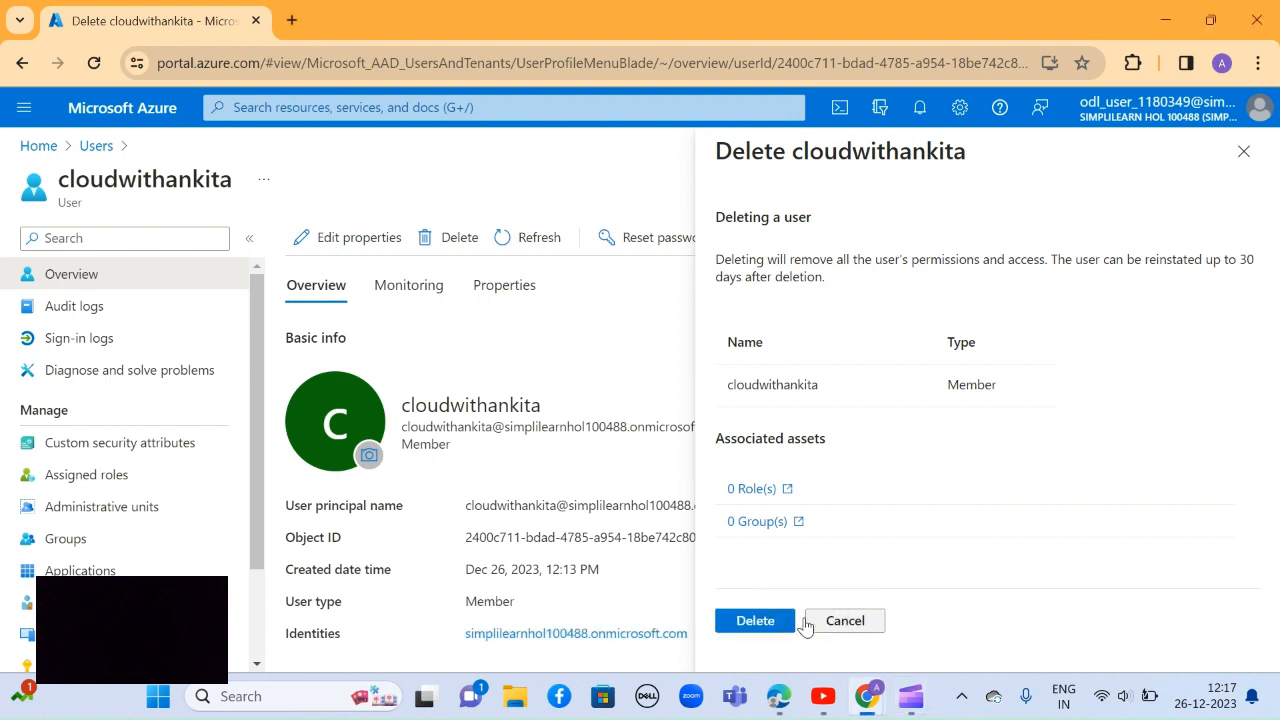
pyautogui.click(756, 622)
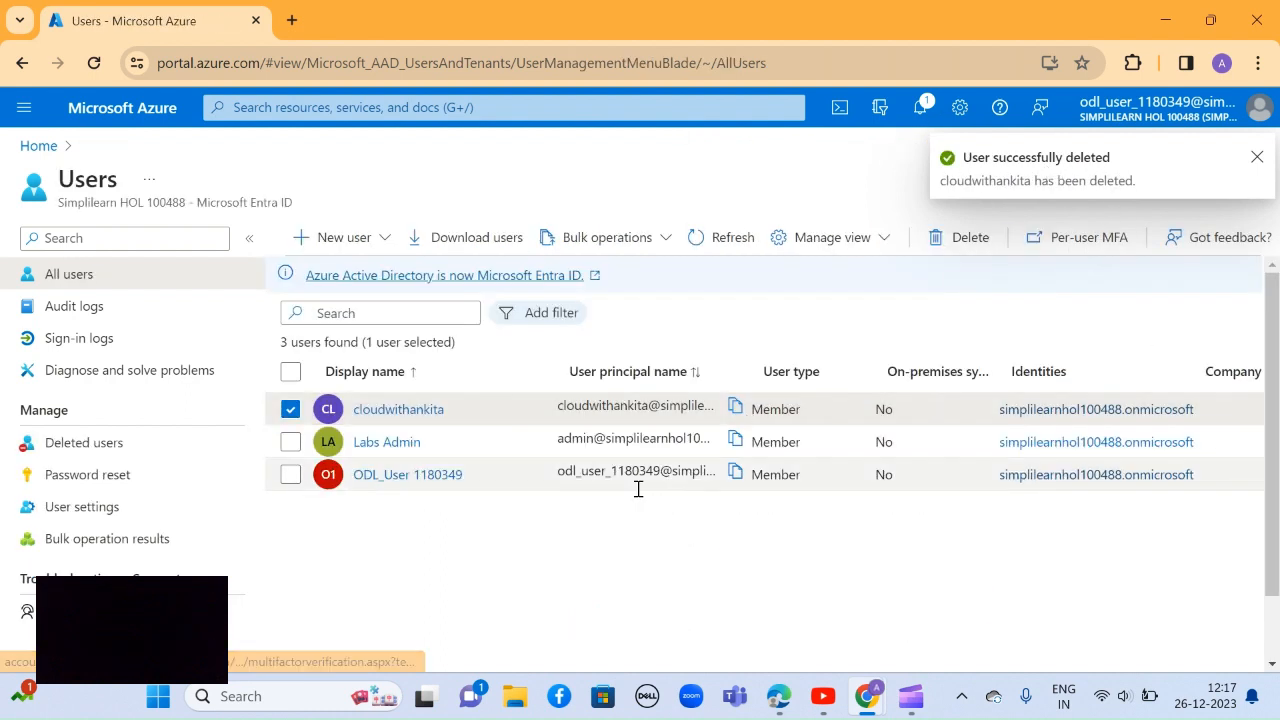
pyautogui.click(748, 250)
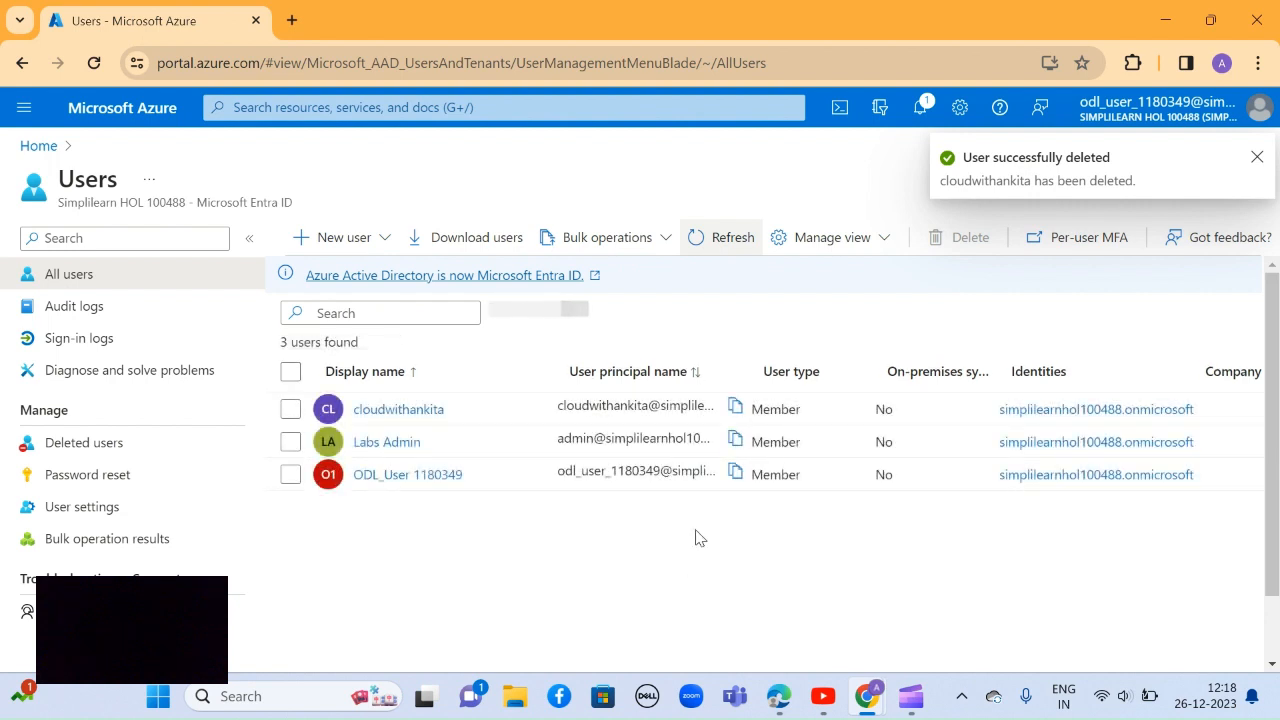
pyautogui.click(720, 238)
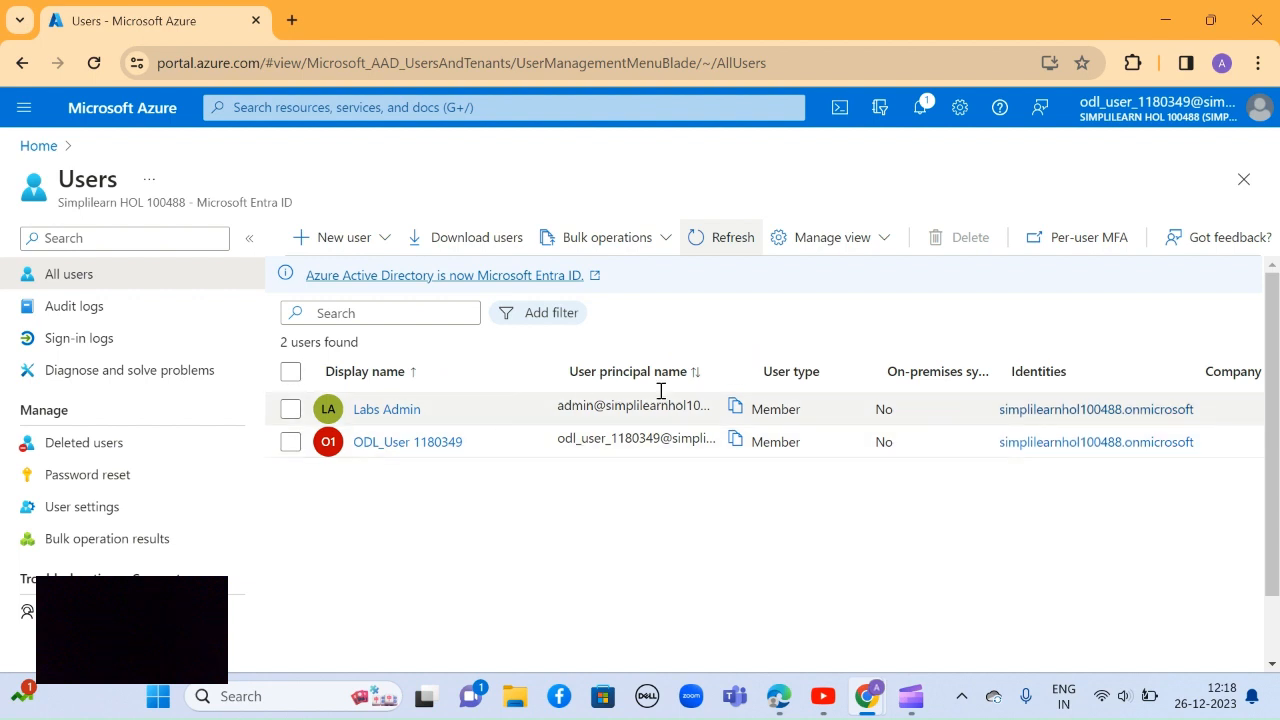
# Step: Select cloudwithankita in Deleted users and restore it, confirming with OK
pyautogui.click(188, 449)
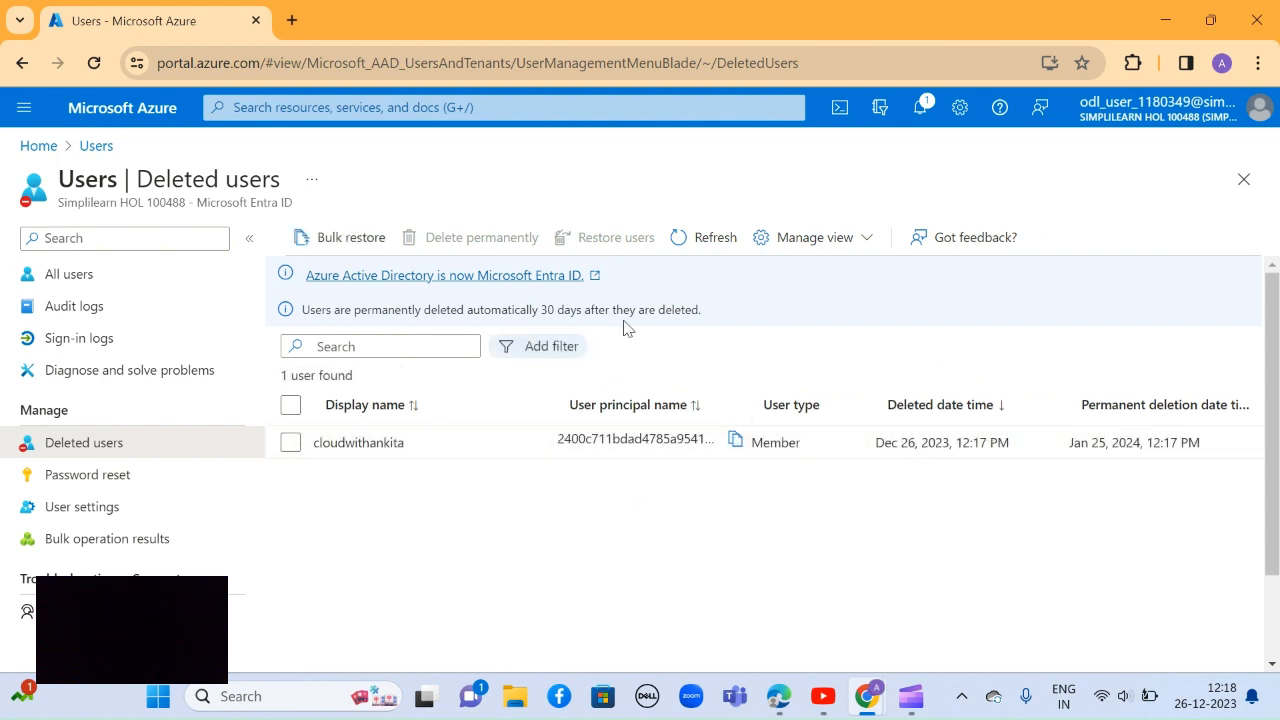
pyautogui.click(291, 443)
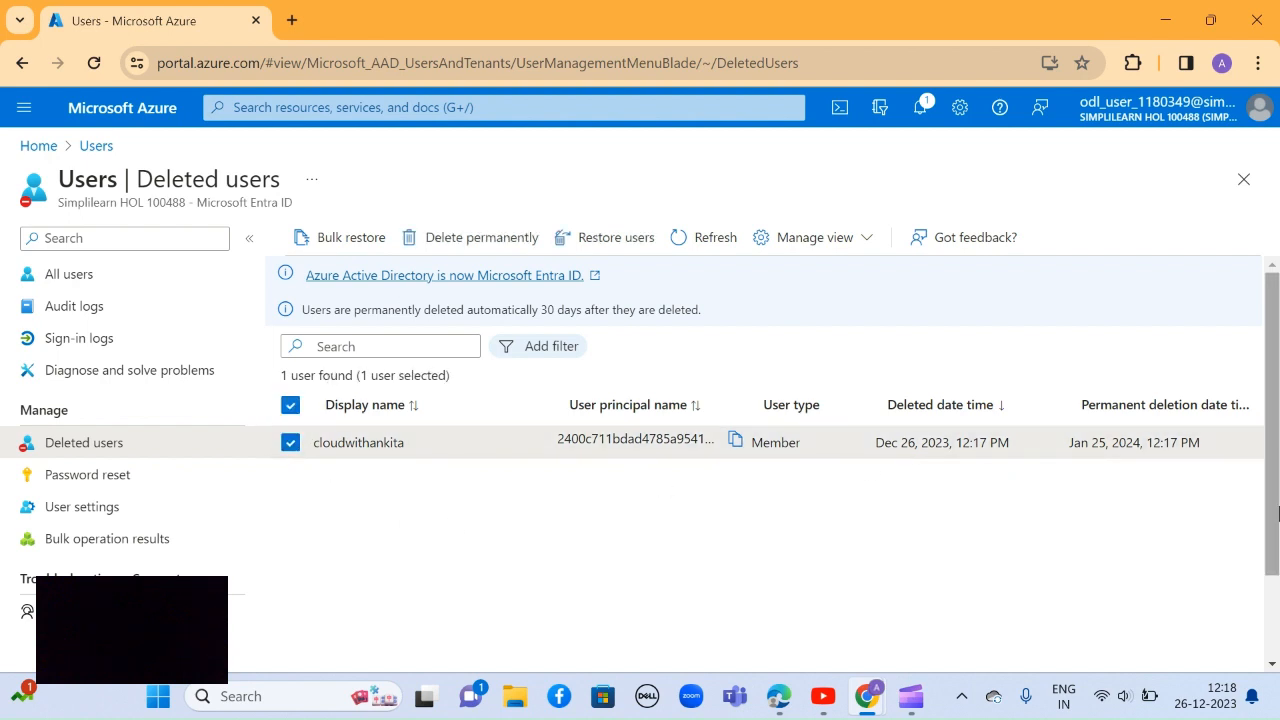
pyautogui.moveTo(1278, 514); pyautogui.dragTo(1279, 588)
pyautogui.scroll(1, 1278, 588)
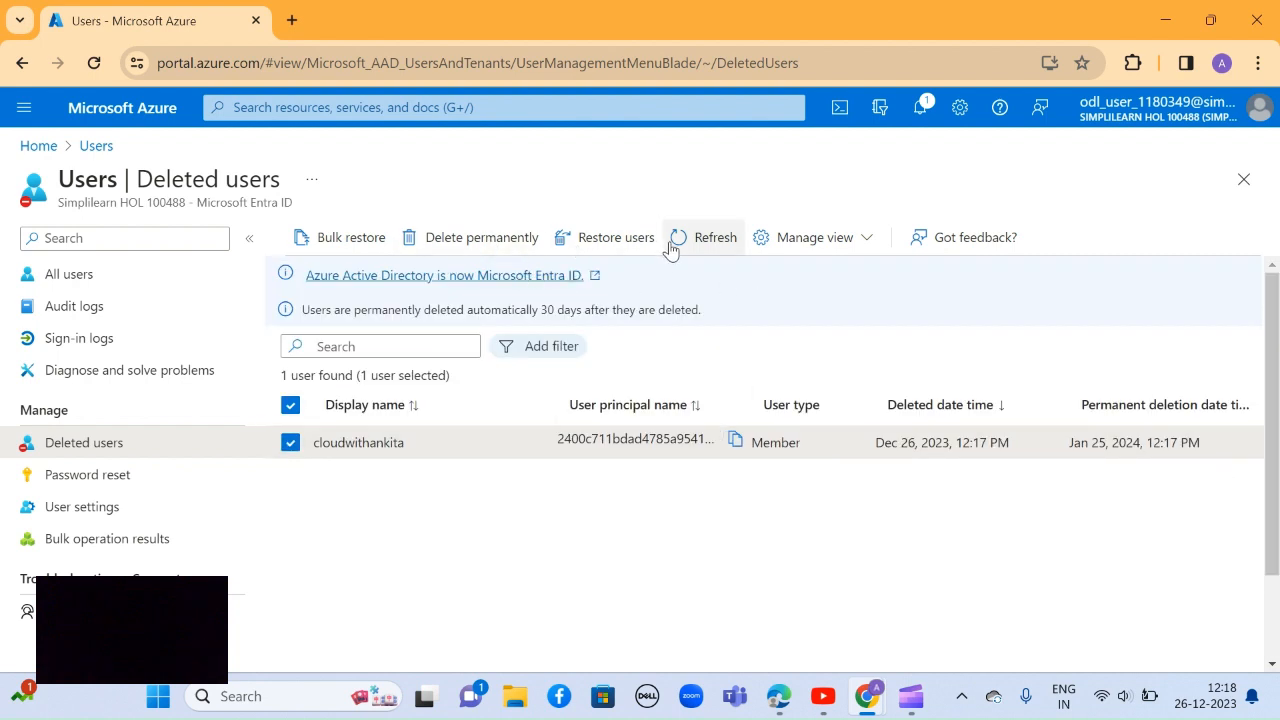
pyautogui.click(630, 245)
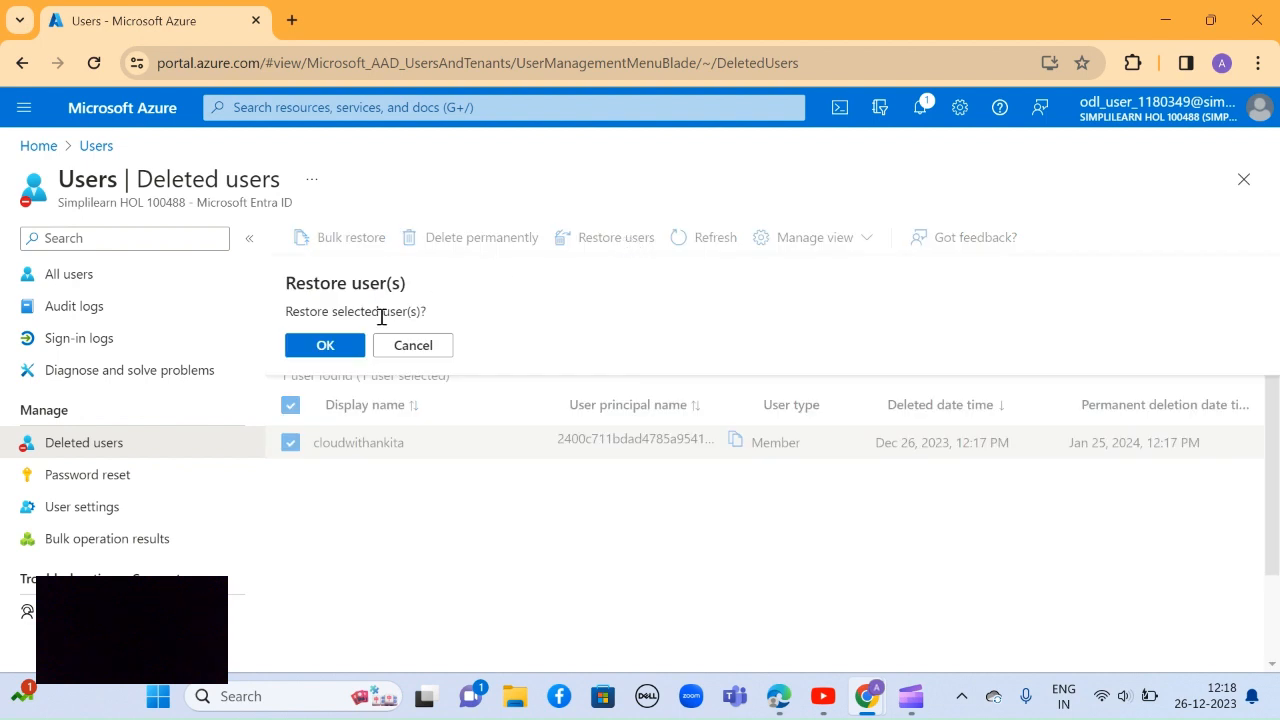
pyautogui.click(331, 345)
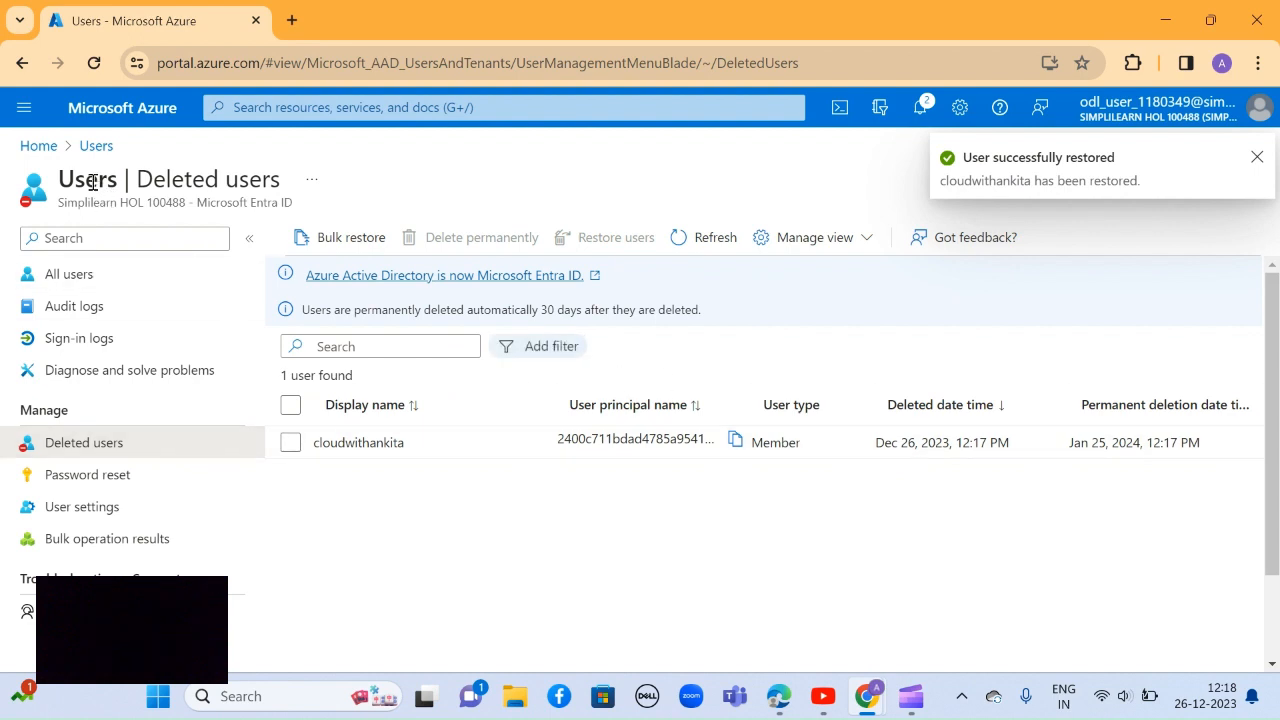
# Step: Refresh Deleted users until the restore completes, then return to All users showing 3 users
pyautogui.click(694, 240)
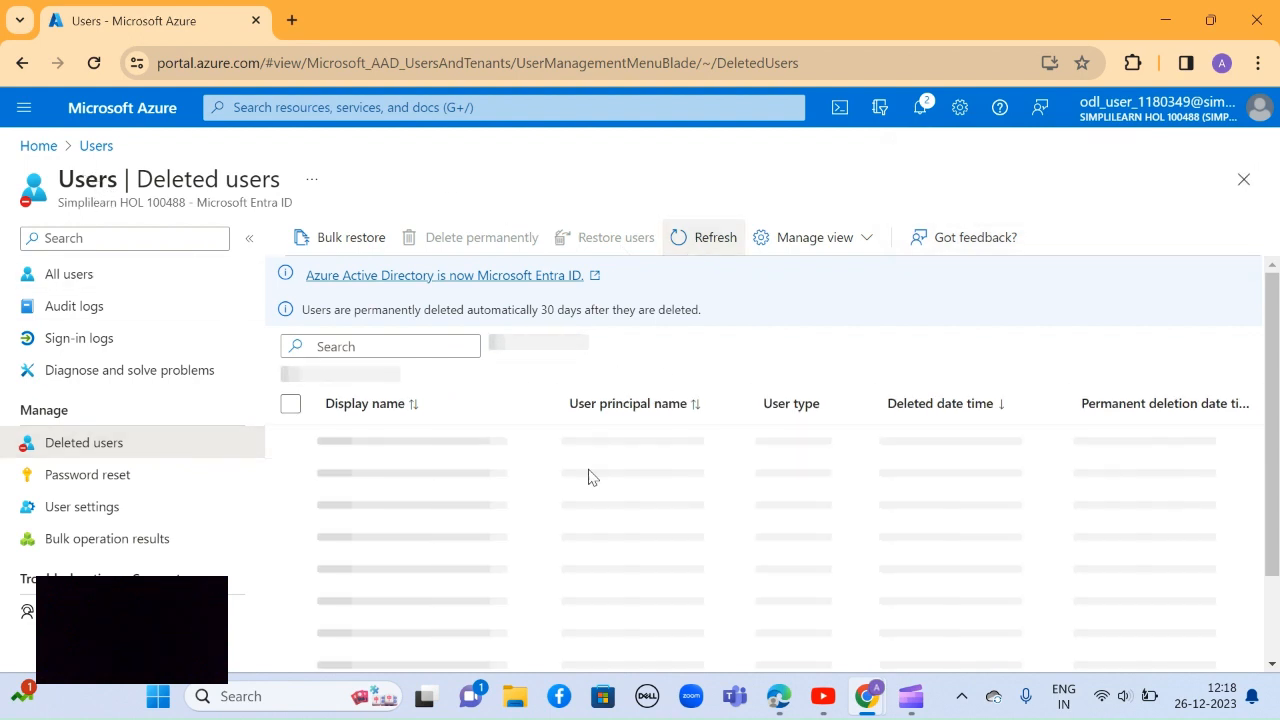
pyautogui.click(738, 232)
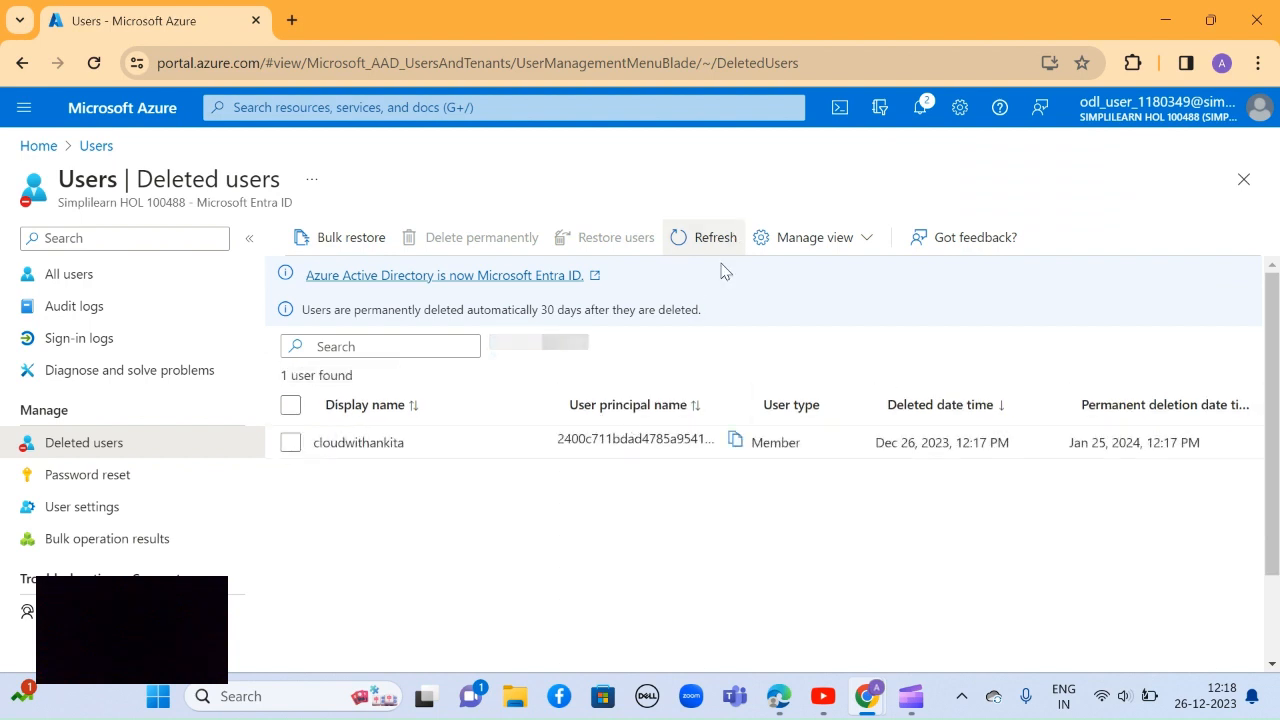
pyautogui.click(729, 233)
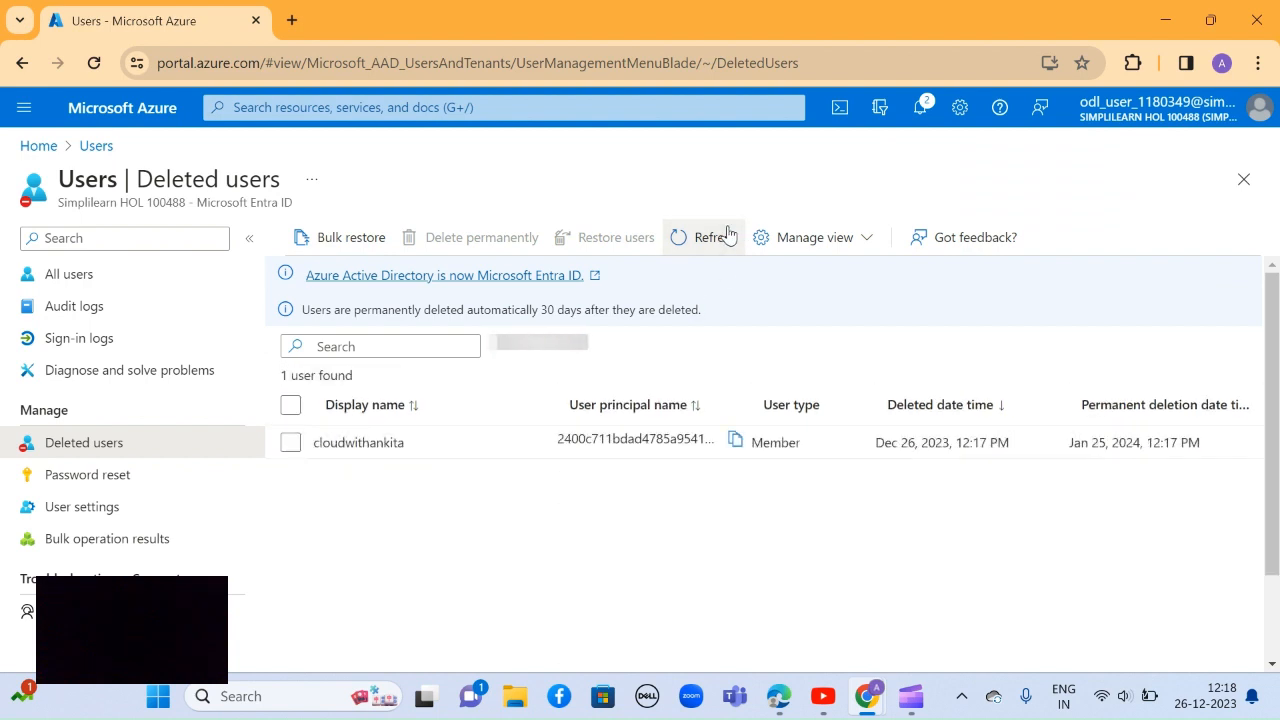
pyautogui.click(729, 233)
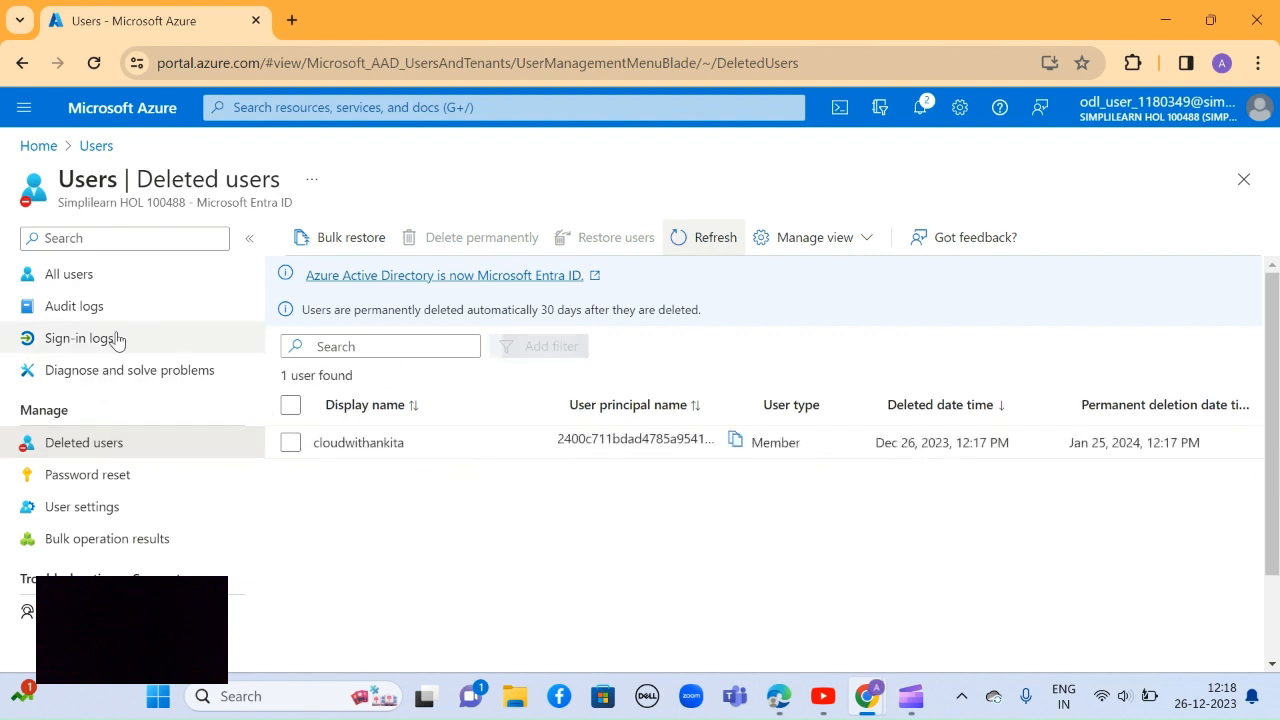
pyautogui.click(116, 277)
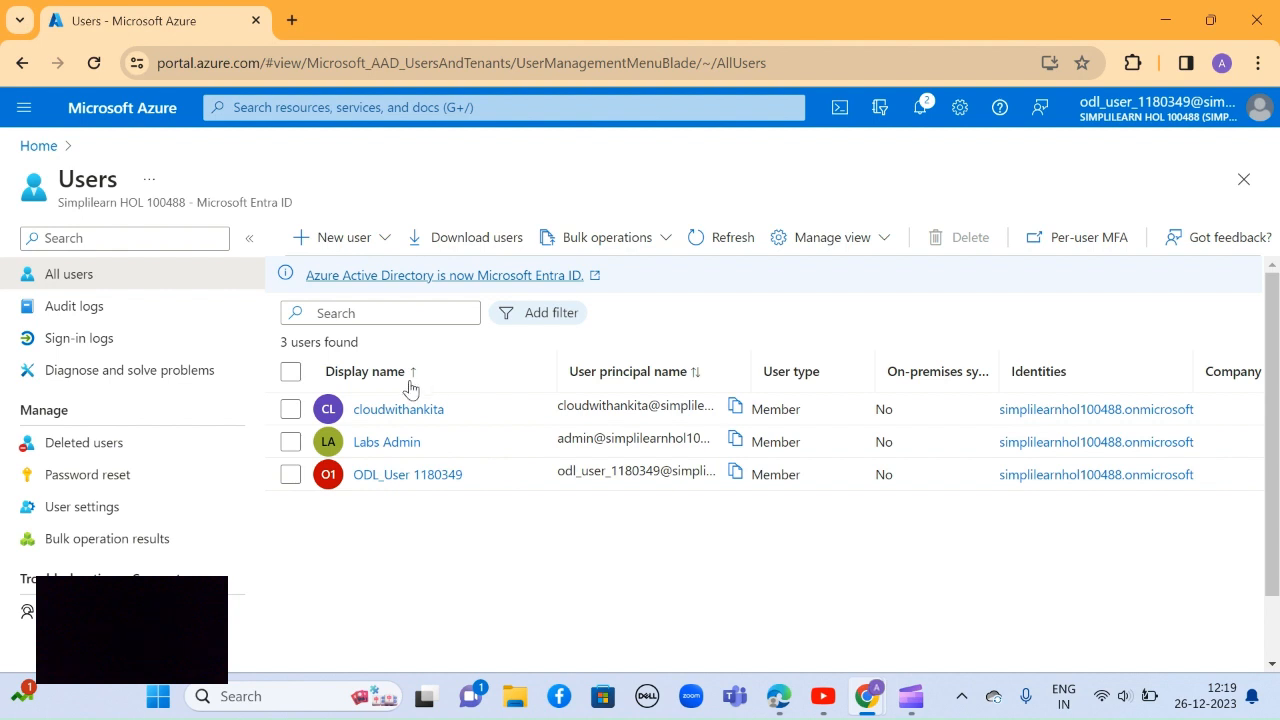
# Step: Delete cloudwithankita again and refresh until only Labs Admin and ODL_User 1180349 remain
pyautogui.click(290, 410)
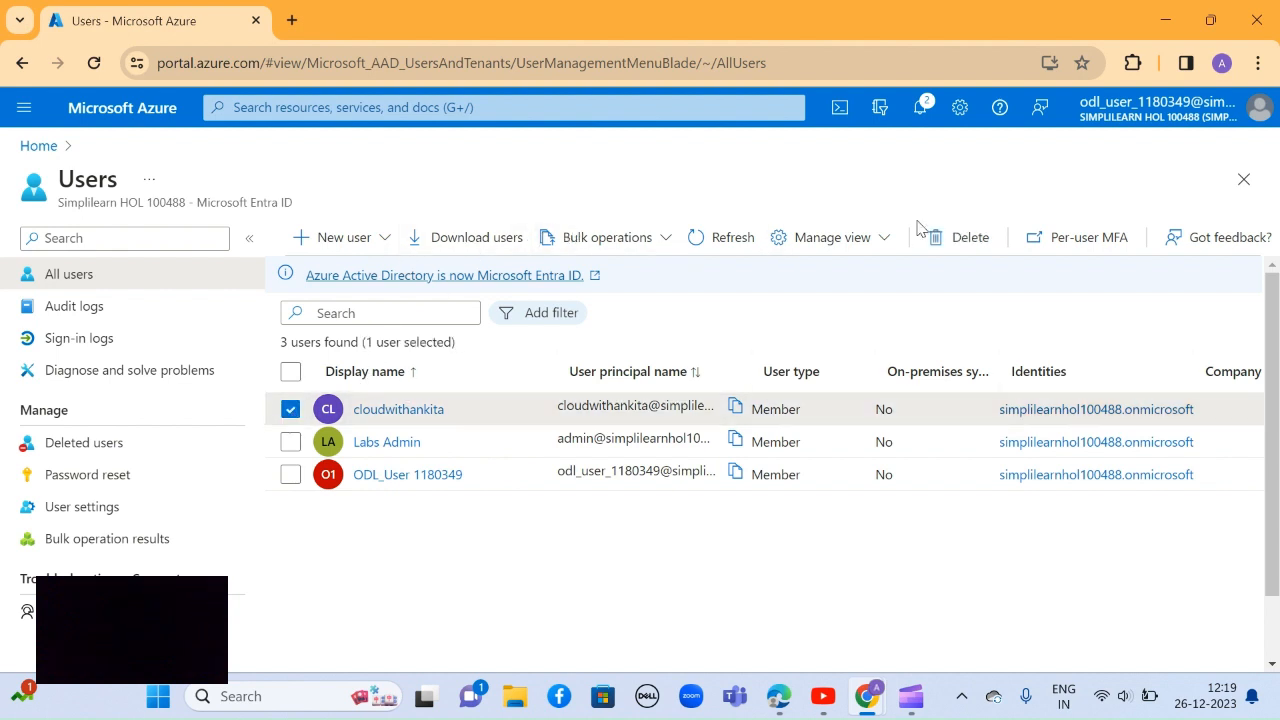
pyautogui.click(978, 242)
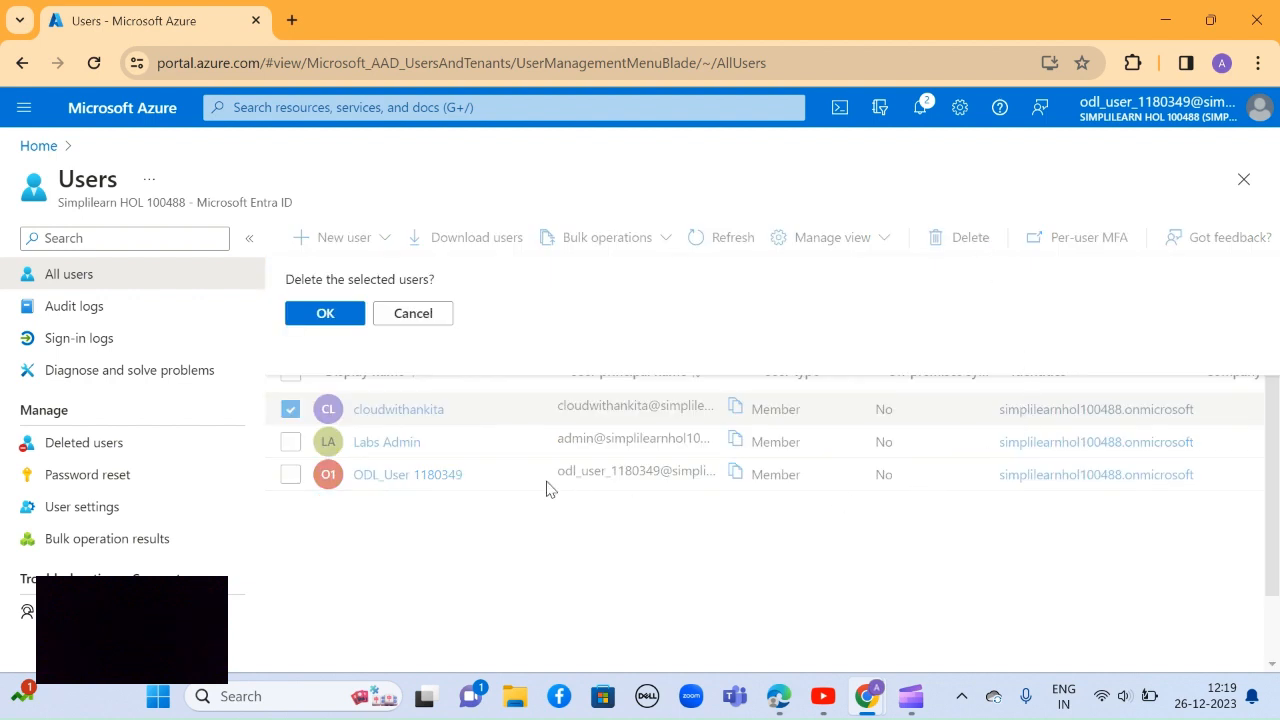
pyautogui.click(328, 313)
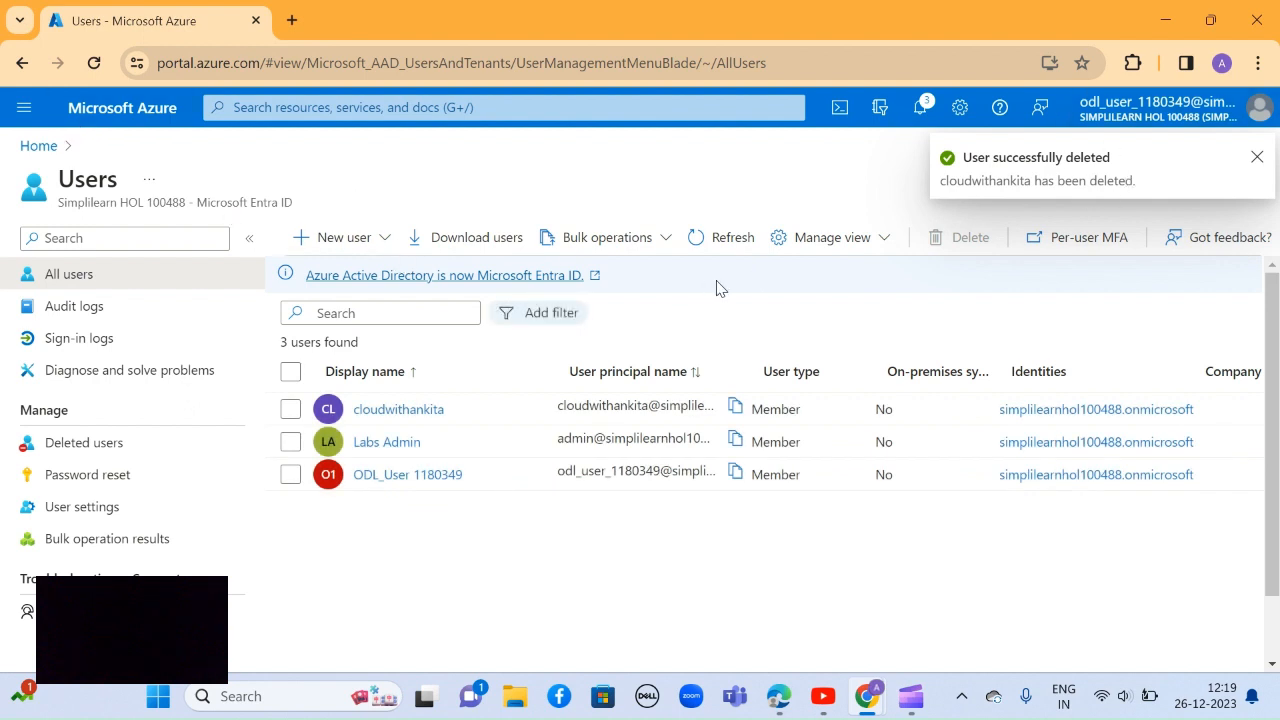
pyautogui.click(730, 235)
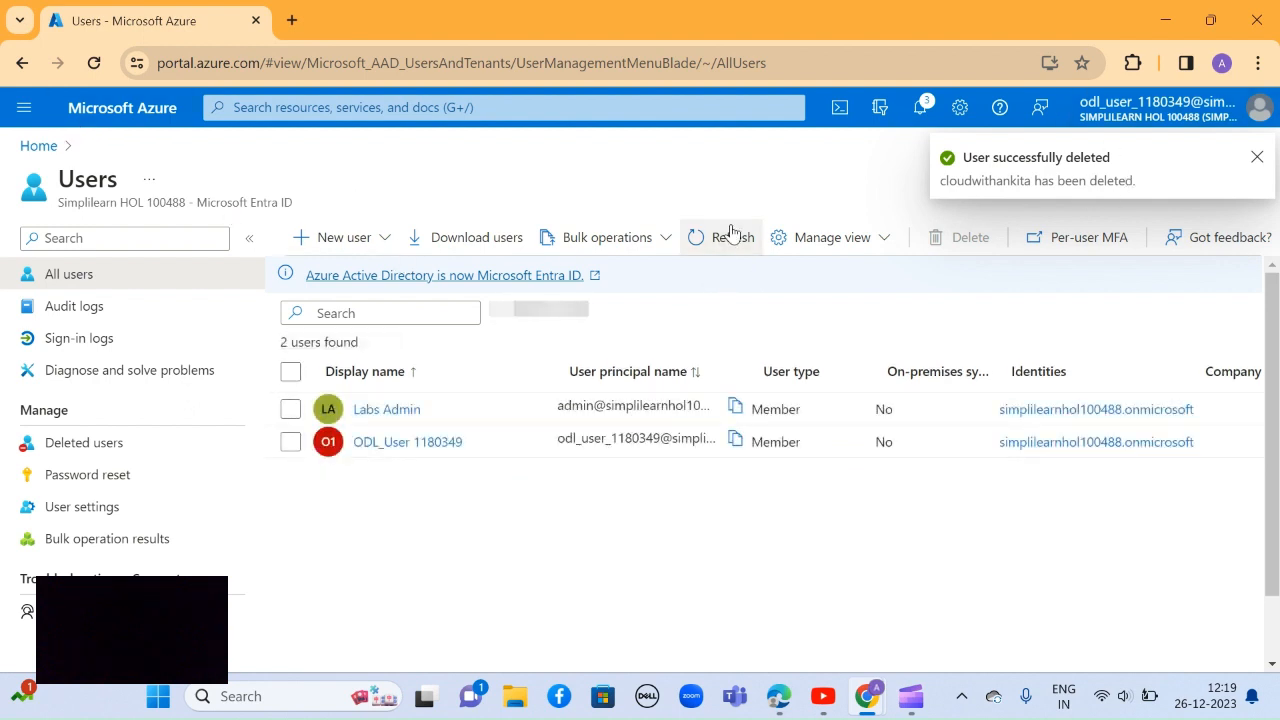
pyautogui.click(731, 236)
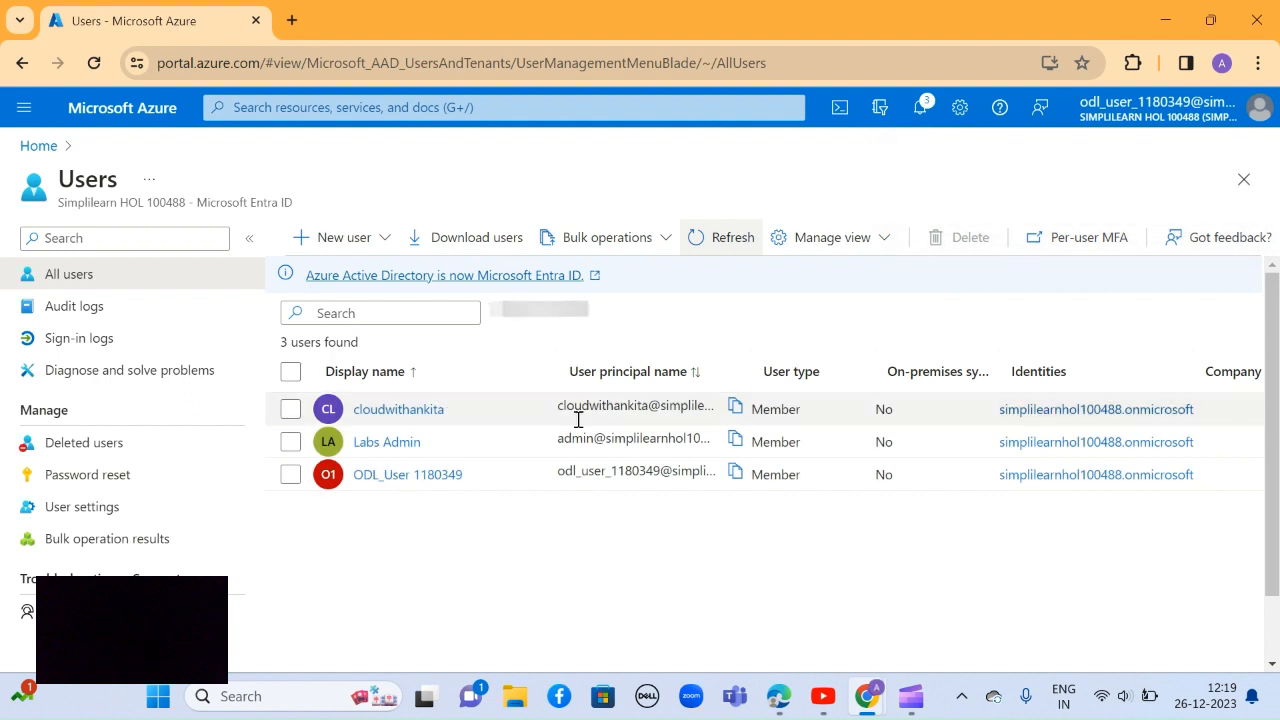
pyautogui.click(734, 243)
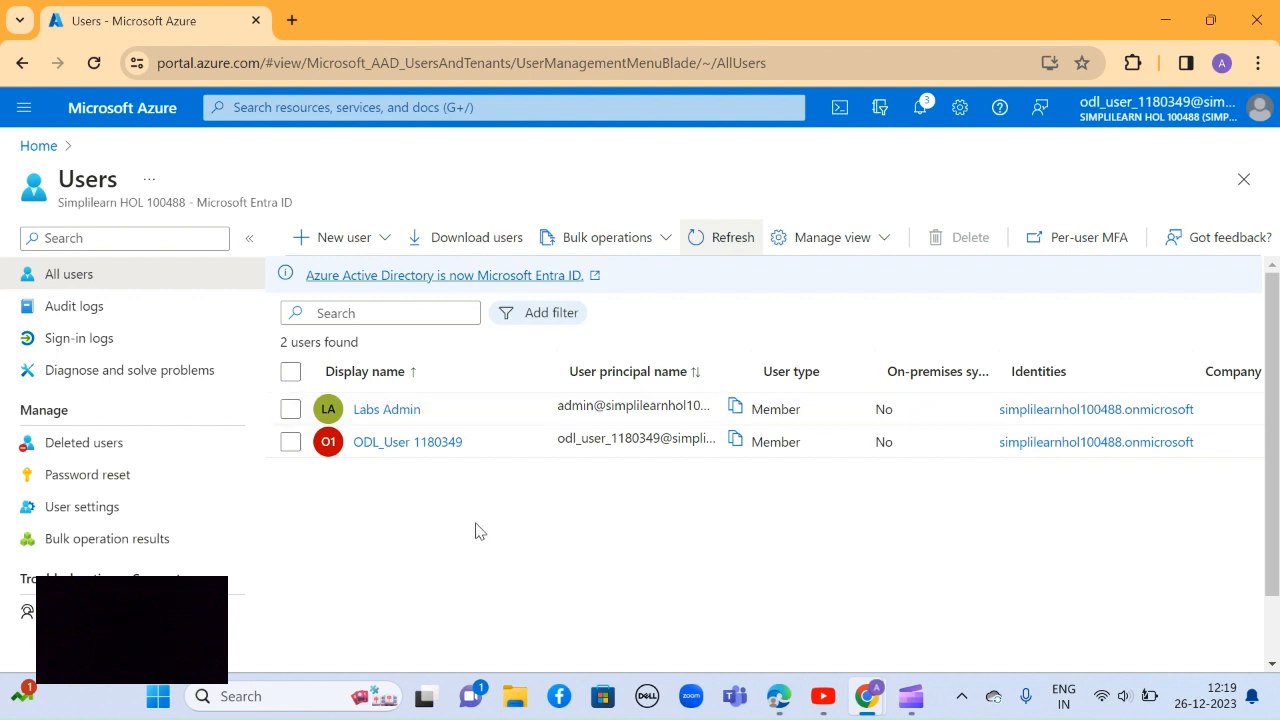
# Step: Select cloudwithankita in Deleted users and delete it permanently, confirming with OK
pyautogui.click(154, 443)
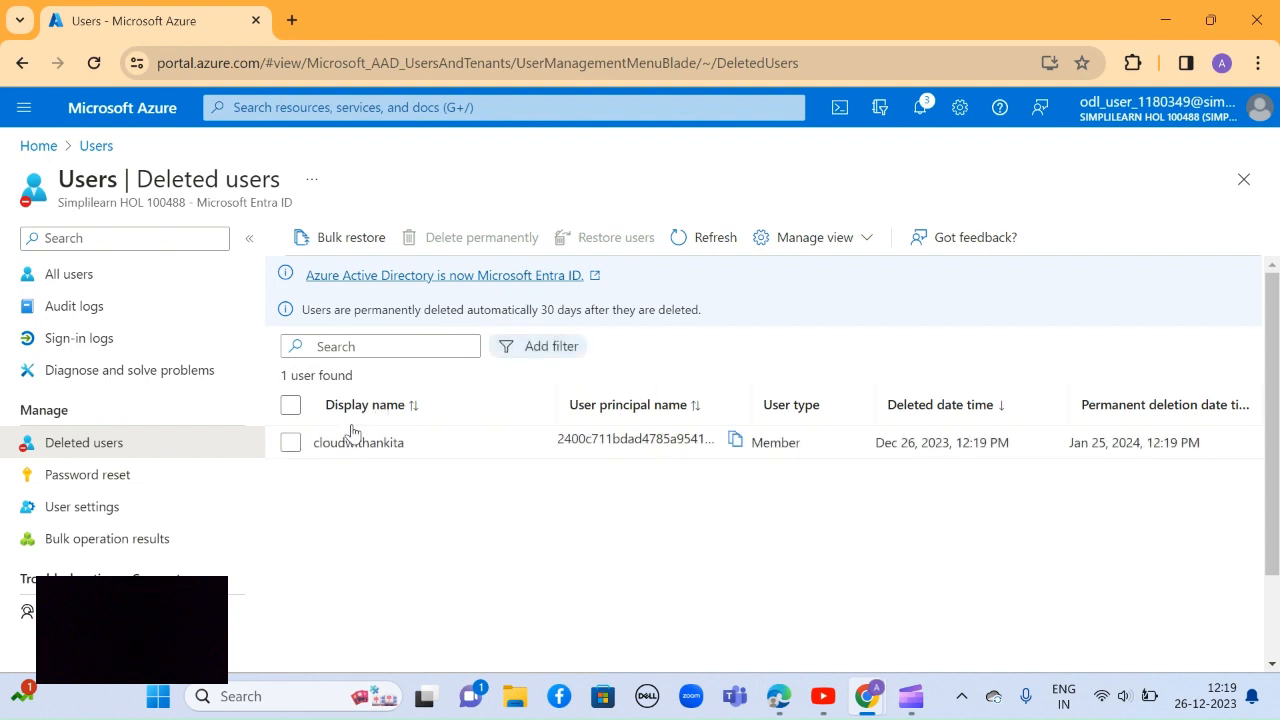
pyautogui.click(286, 448)
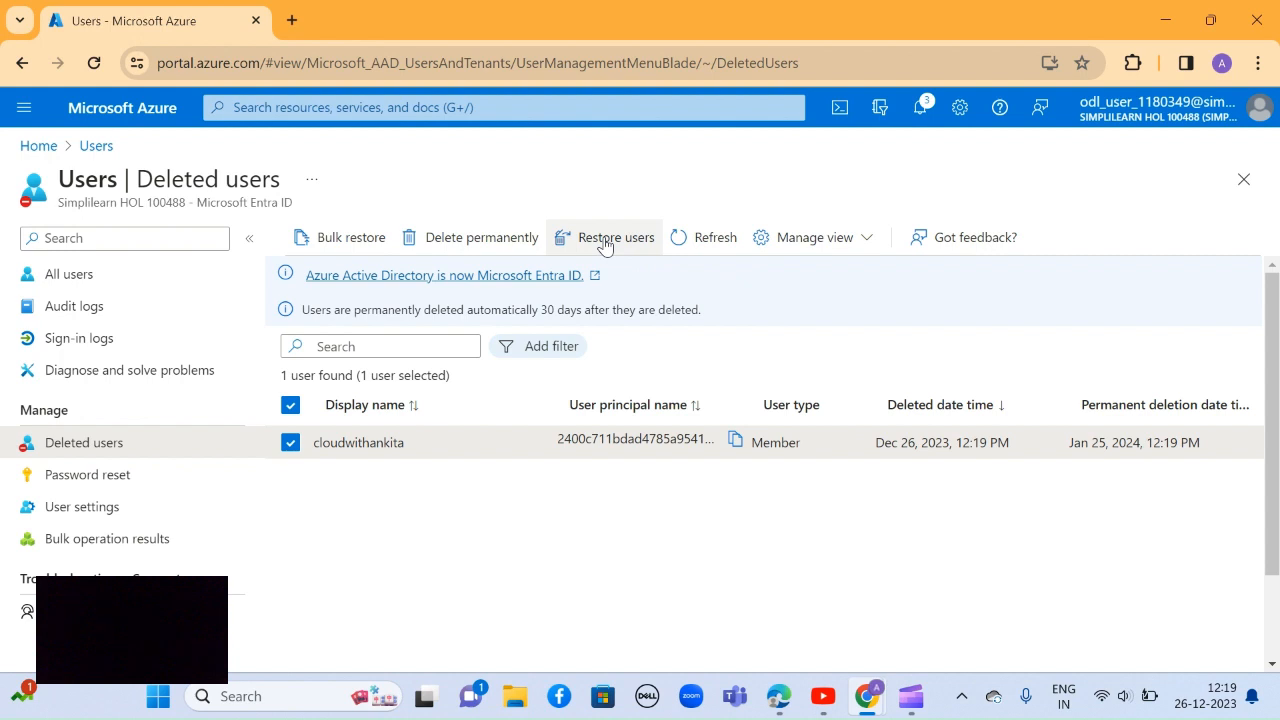
pyautogui.click(509, 246)
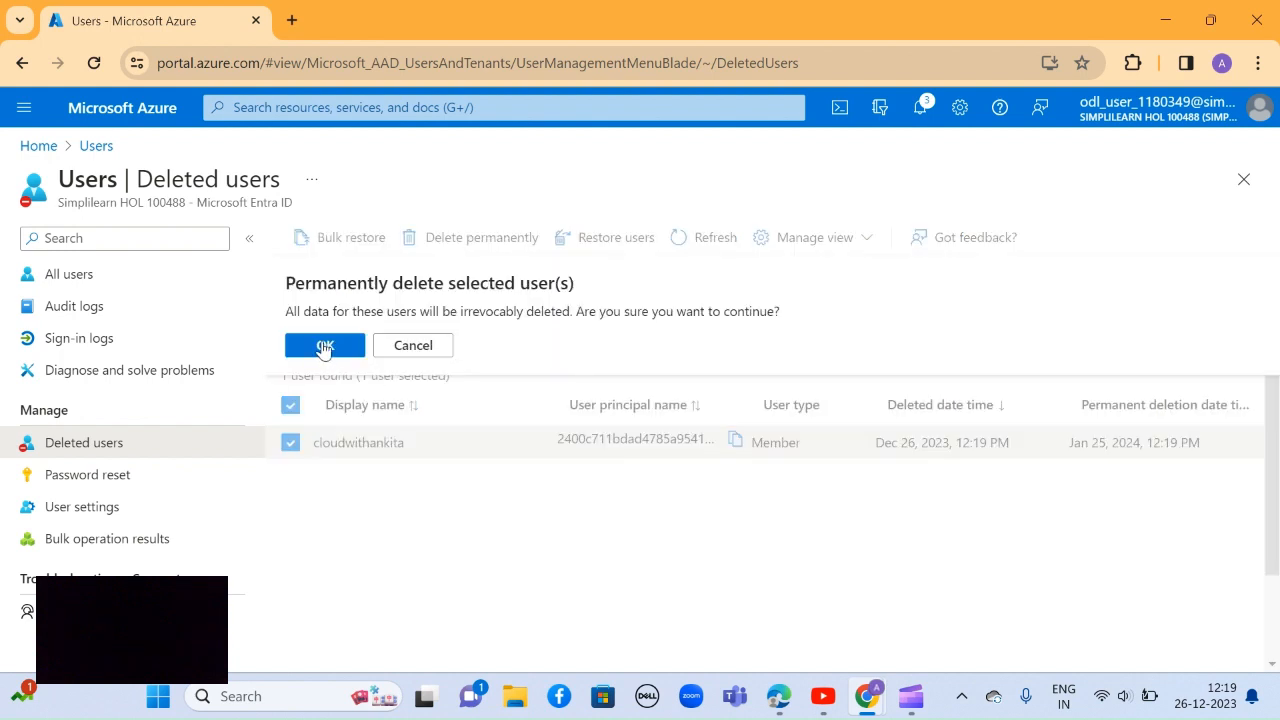
pyautogui.click(325, 346)
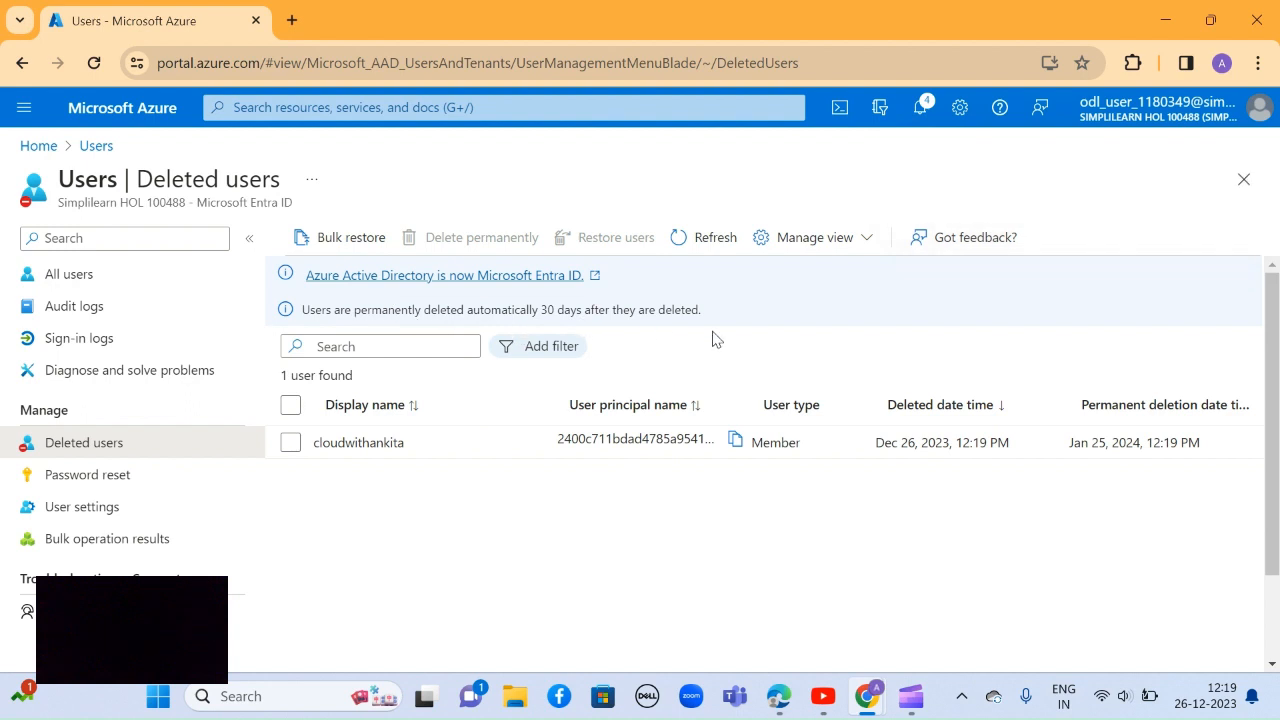
pyautogui.moveTo(1277, 371); pyautogui.dragTo(1278, 308)
# Step: Check Bulk operations and the empty Deleted users list, then return to All users with 2 users
pyautogui.click(180, 283)
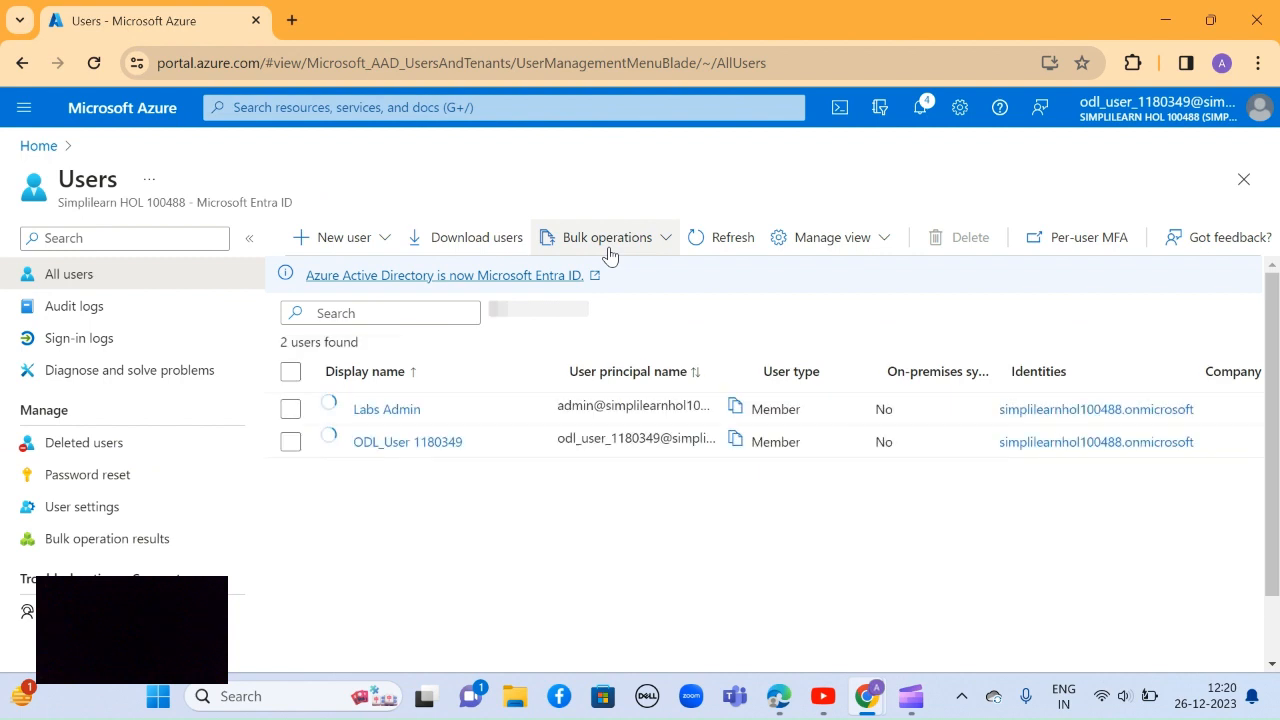
pyautogui.click(672, 236)
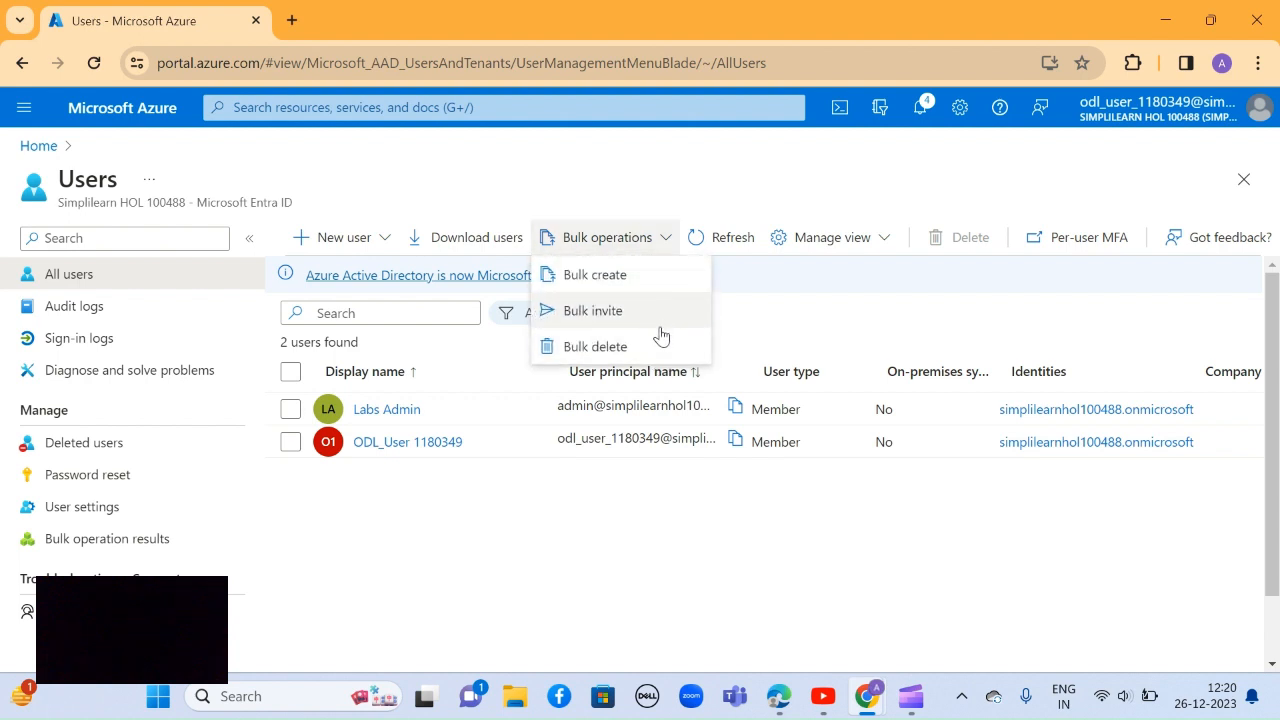
pyautogui.click(534, 556)
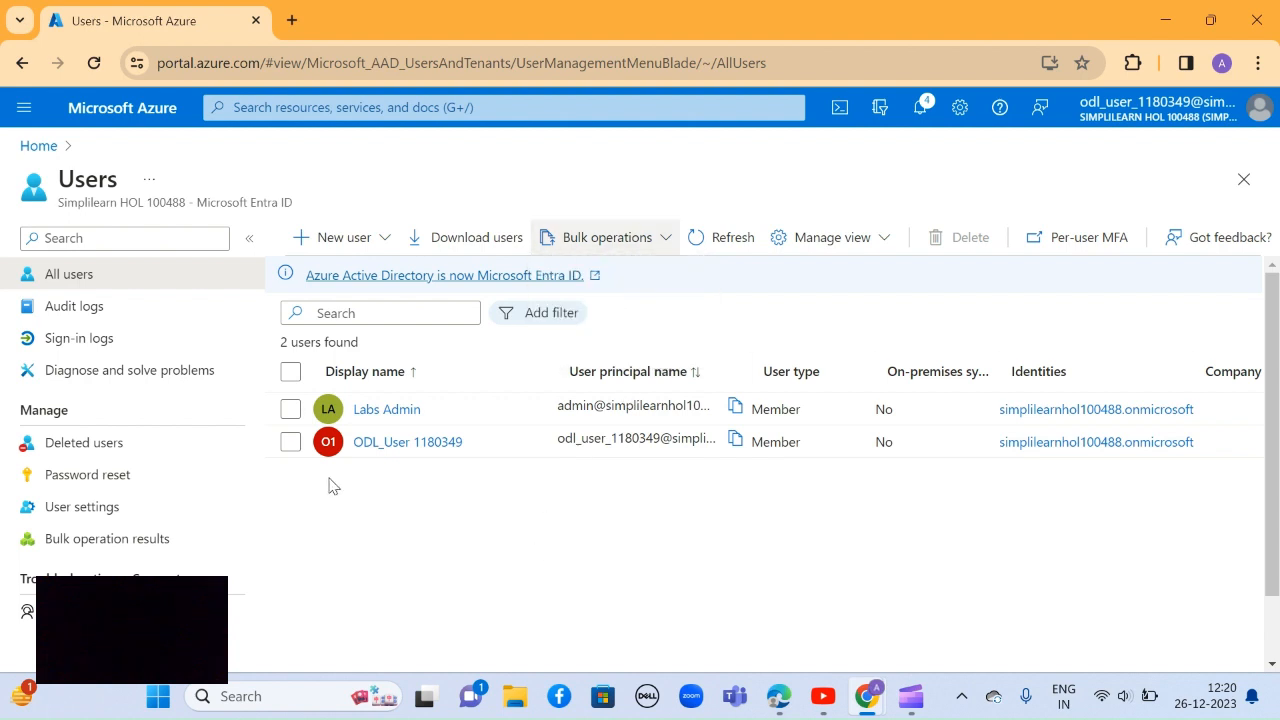
pyautogui.click(160, 457)
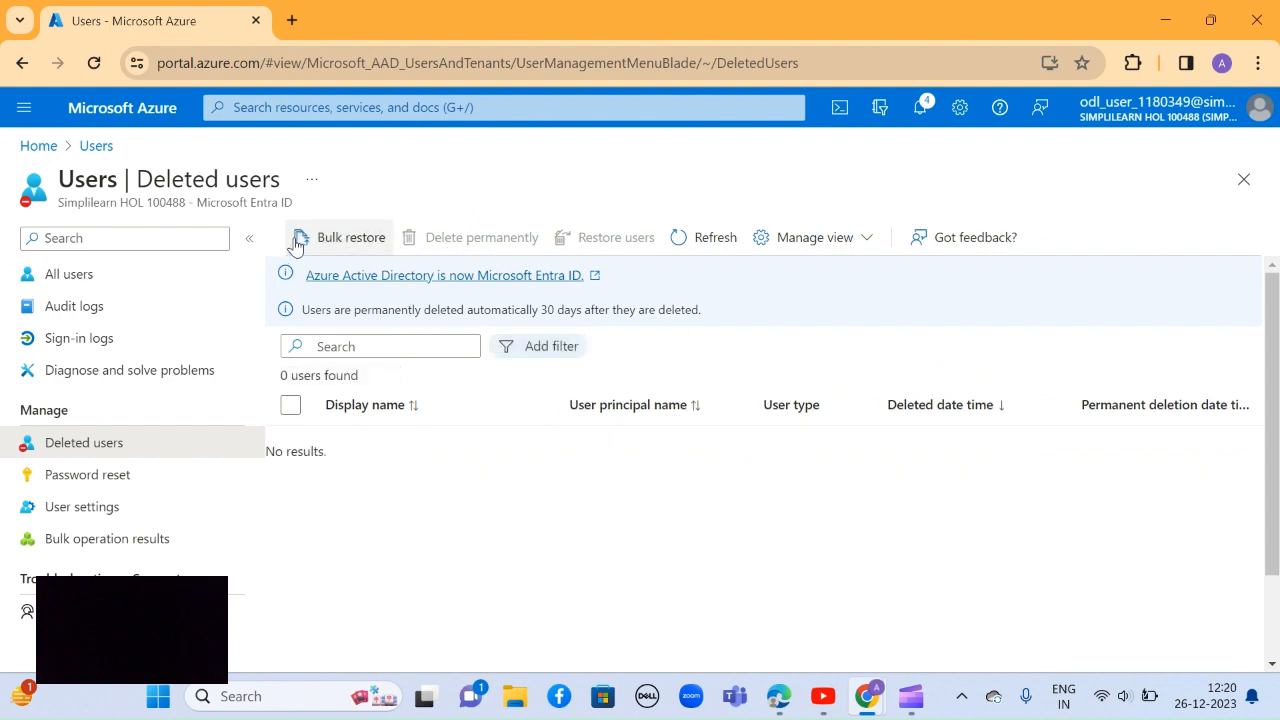
pyautogui.click(155, 274)
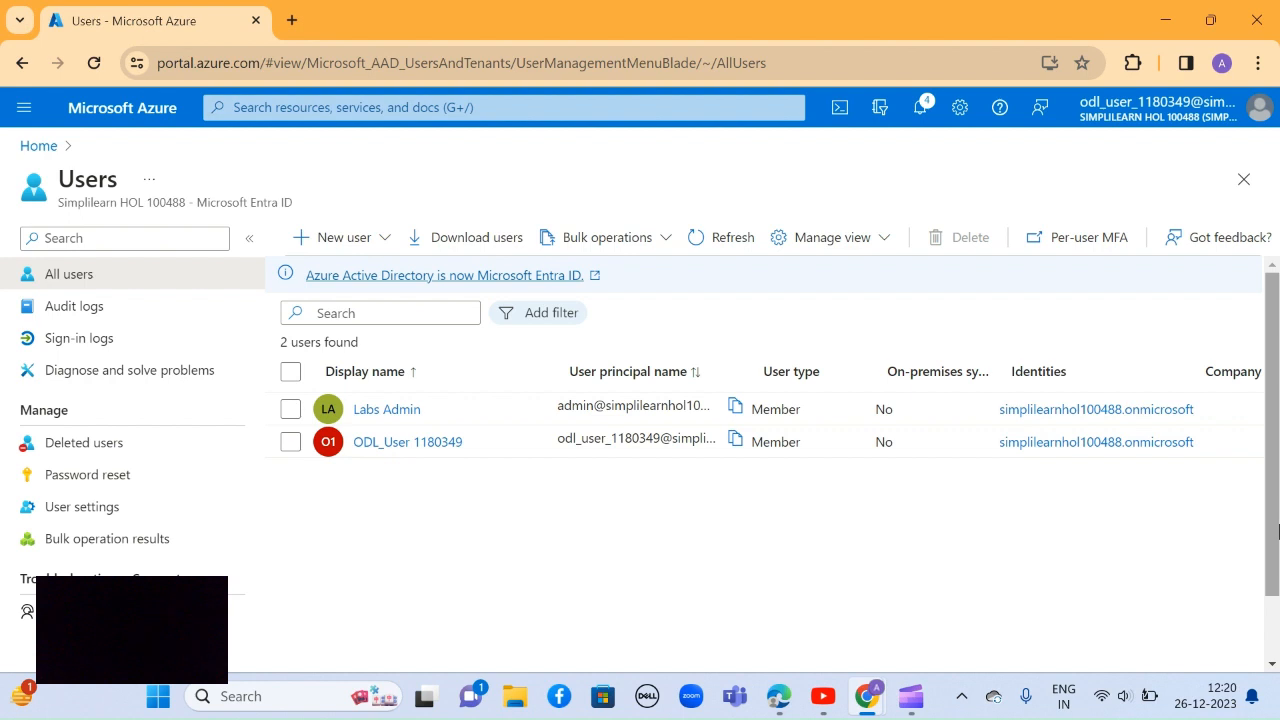
pyautogui.moveTo(1279, 532); pyautogui.dragTo(1279, 582)
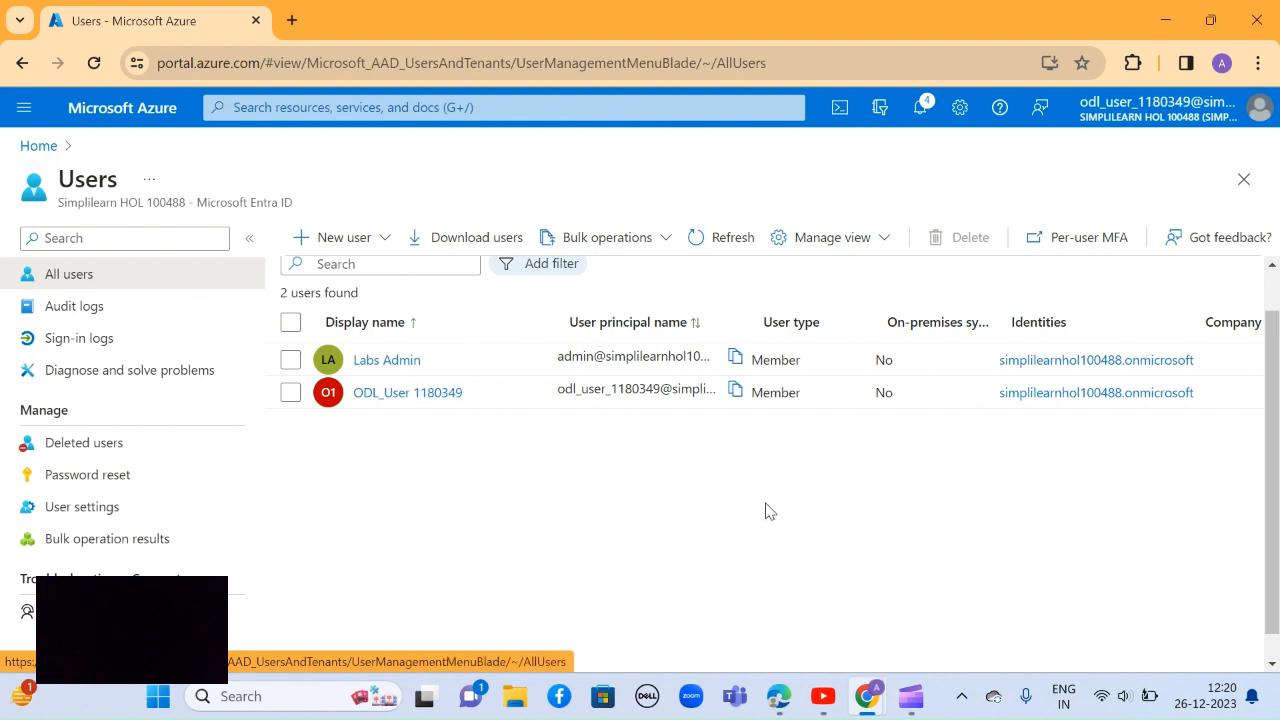
pyautogui.click(850, 596)
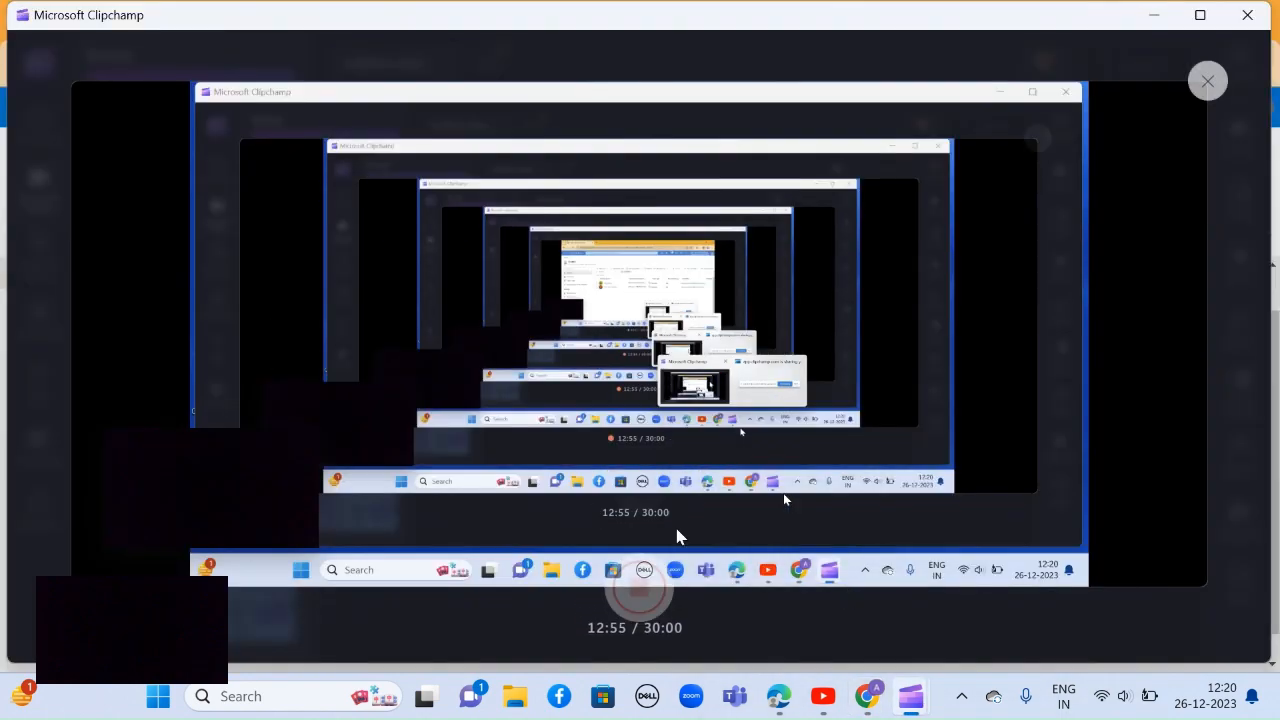